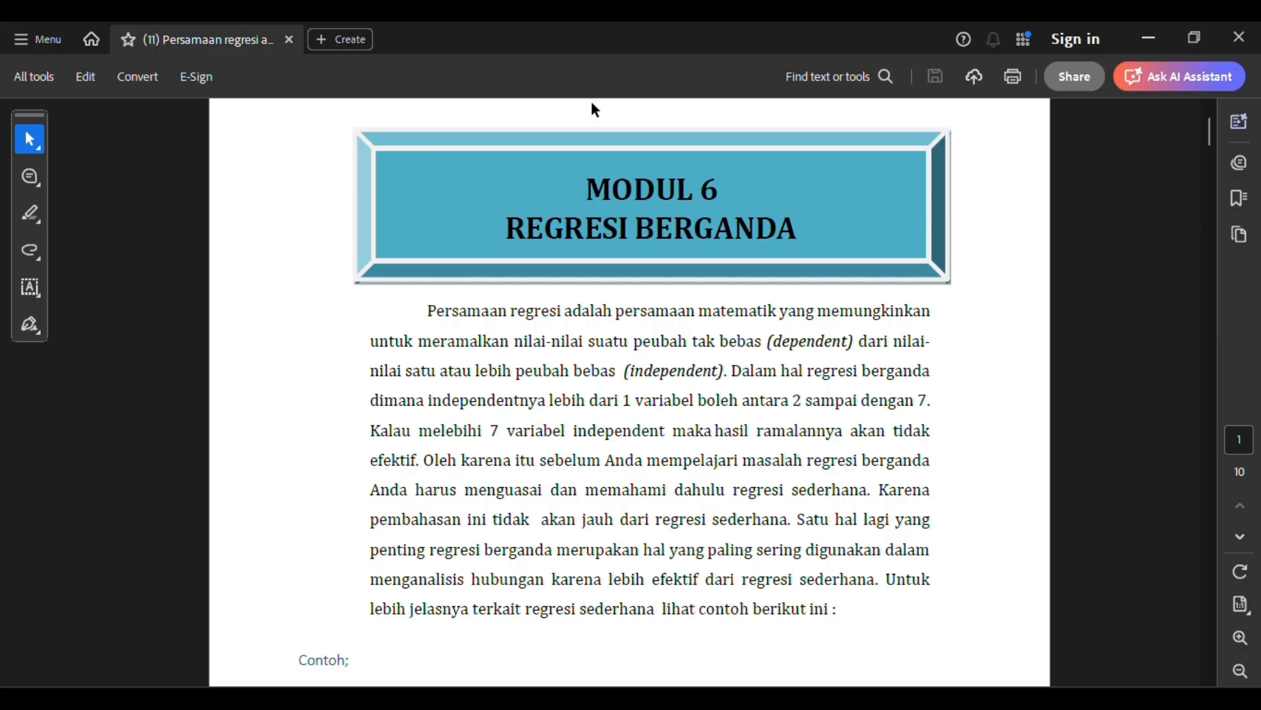
- Examine the multiple regression module through to the Latihan 8 exercise data on Penjualan, Promosi and Stan
scroll(612, 173, down, 2)
scroll(613, 172, down, 20)
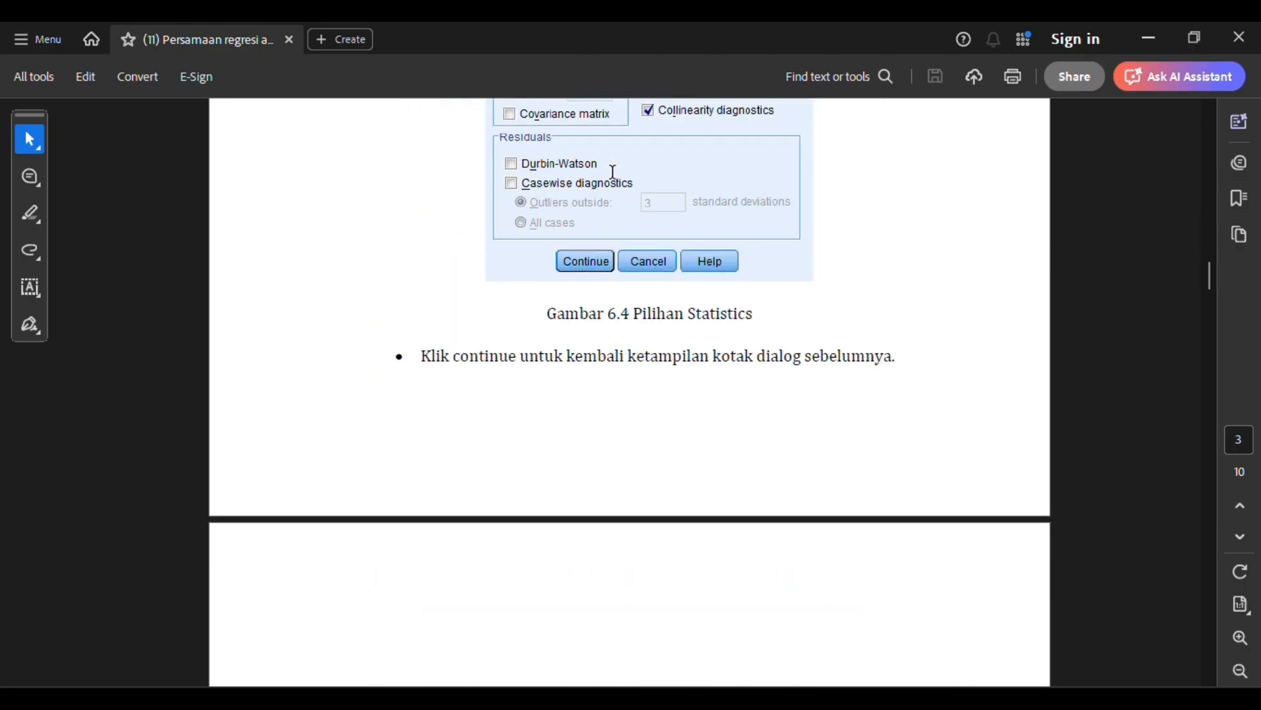
scroll(612, 173, down, 20)
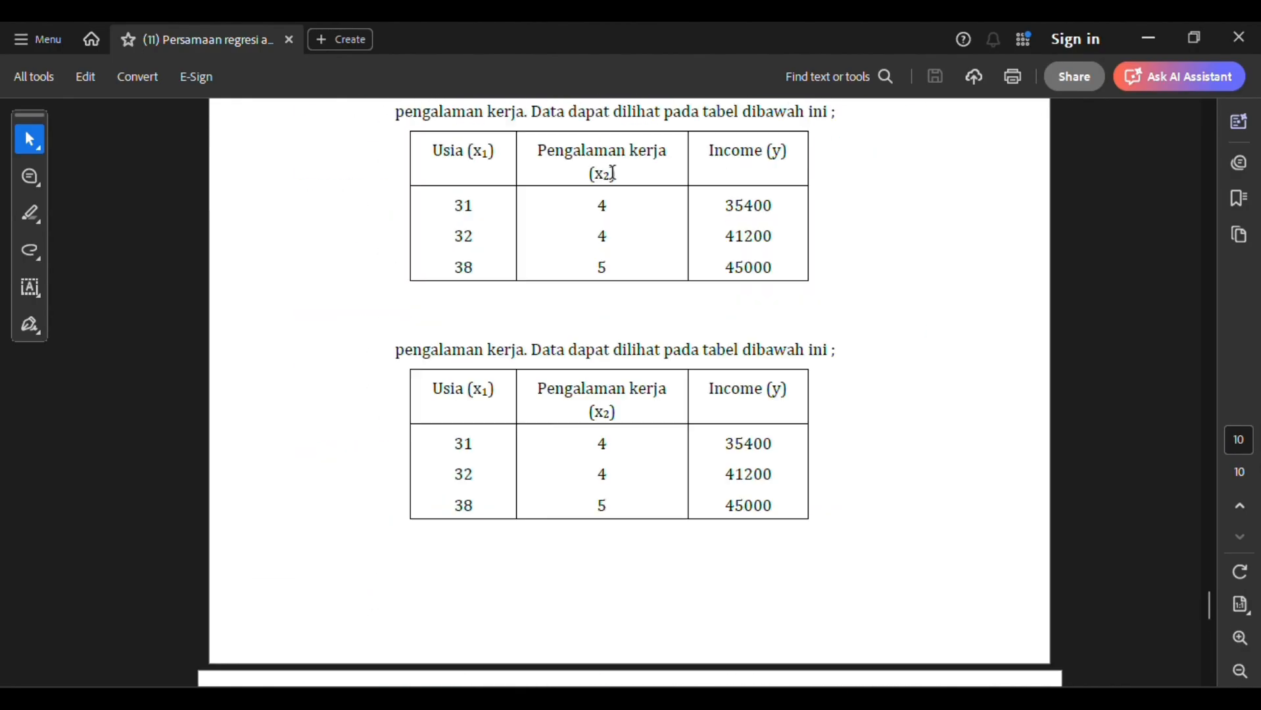
scroll(612, 176, up, 1)
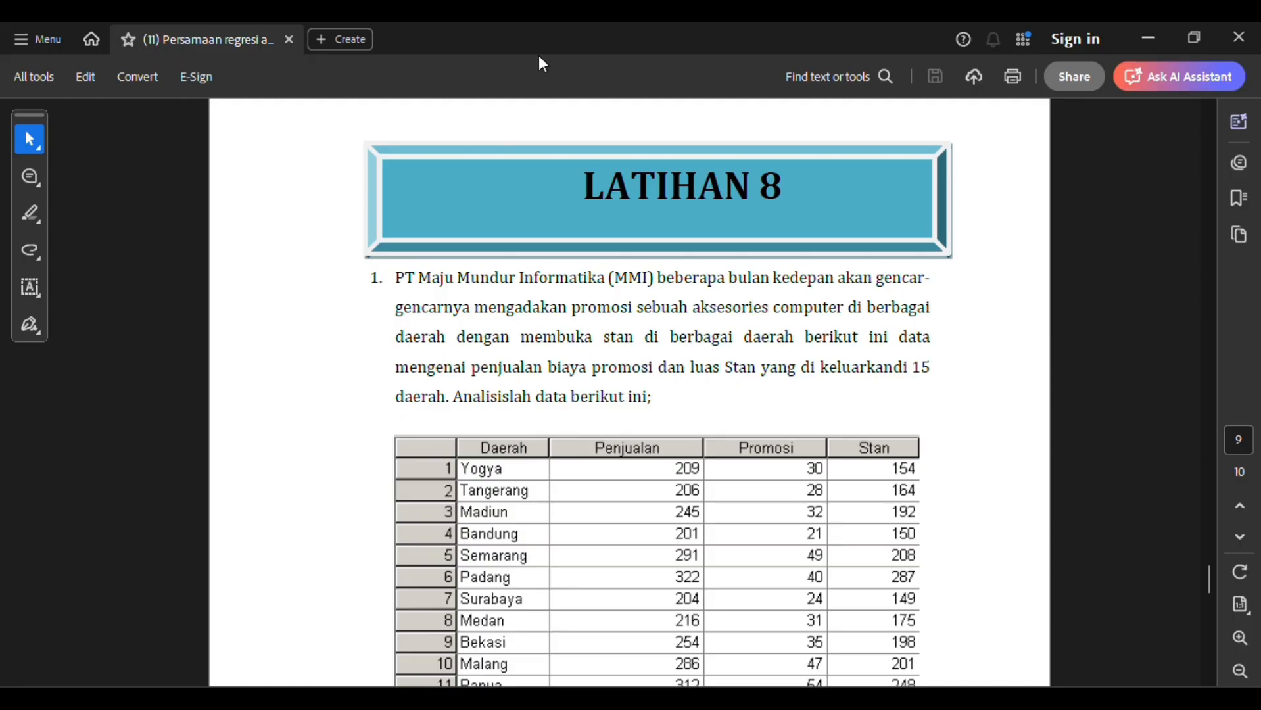
scroll(577, 391, down, 10)
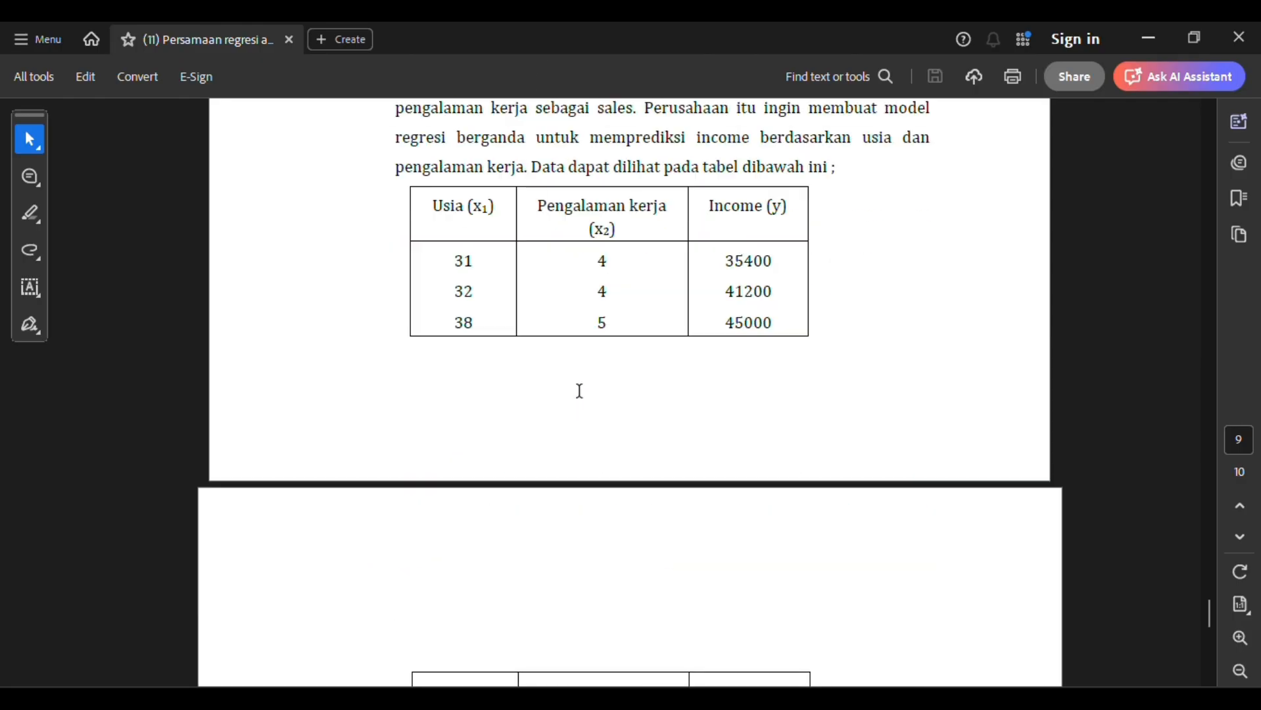
scroll(582, 398, up, 8)
scroll(582, 398, up, 1)
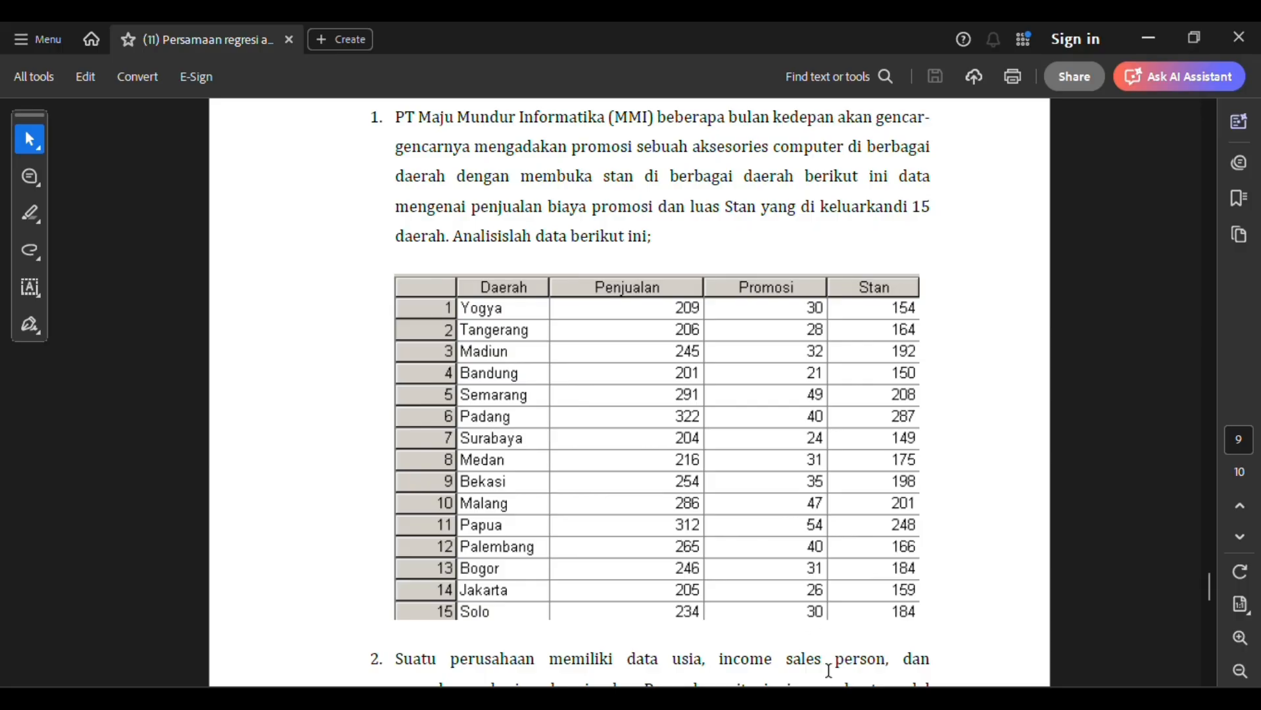
- Switch to the SPSS Data Editor and display the dataset's case values for Daerah, Penjualan, Promosi and Stan
mouse_move(836, 698)
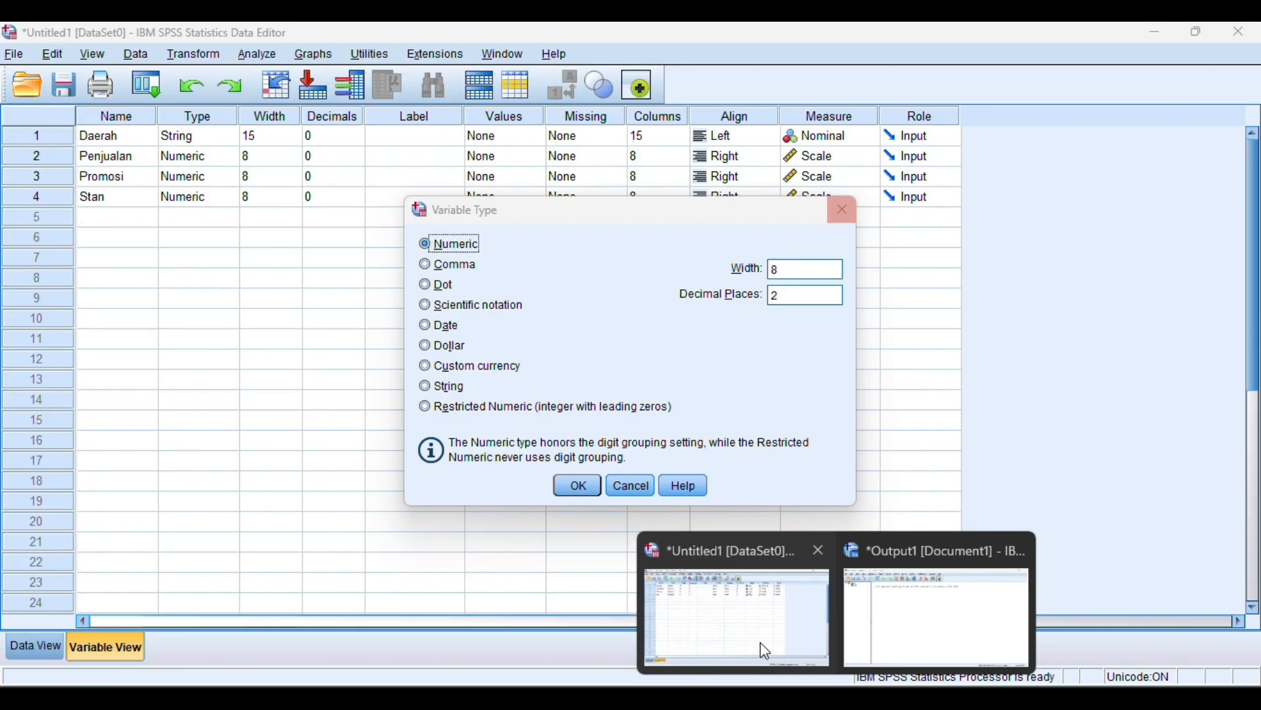
click(760, 643)
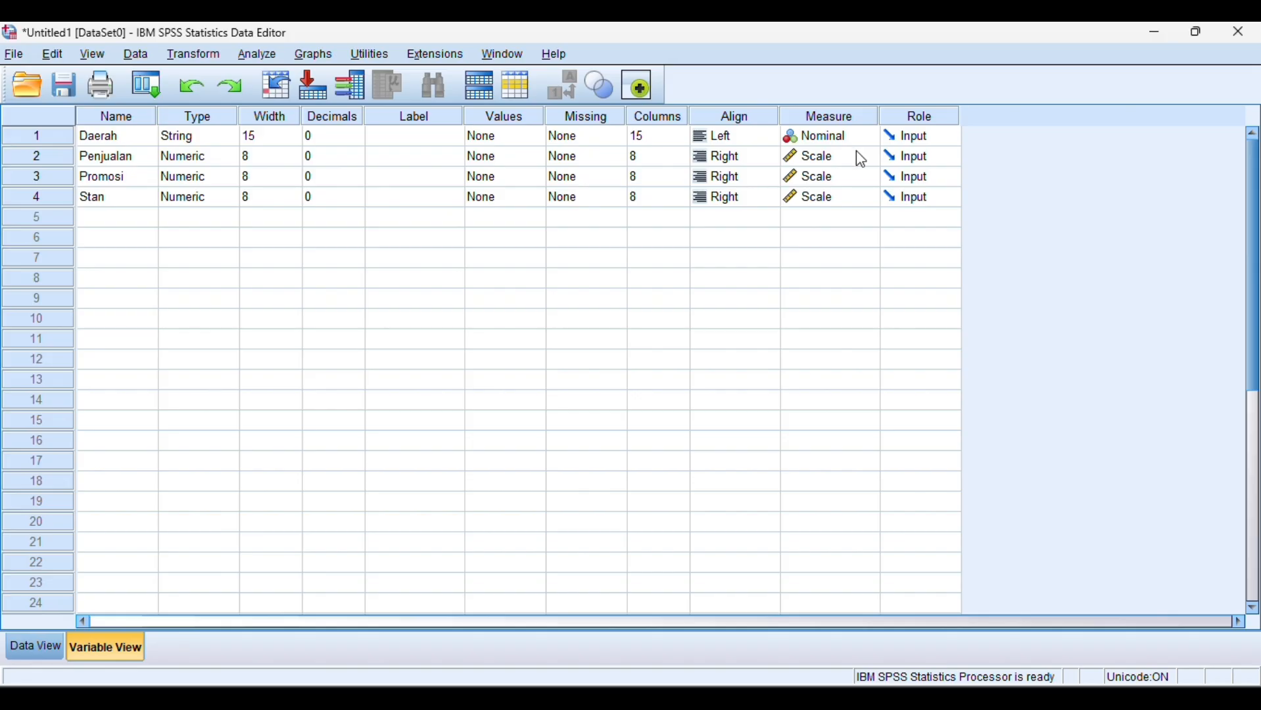
click(14, 657)
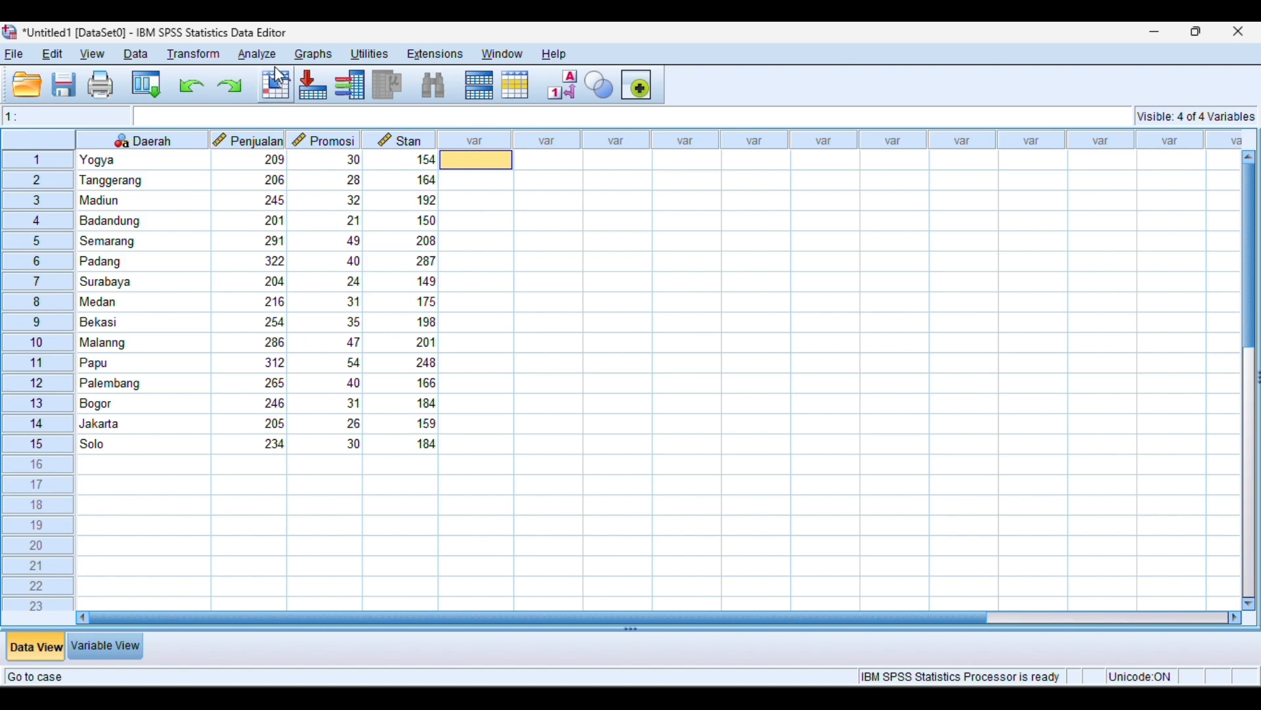
- Start a Linear Regression analysis and assign Penjualan as the dependent variable
click(256, 55)
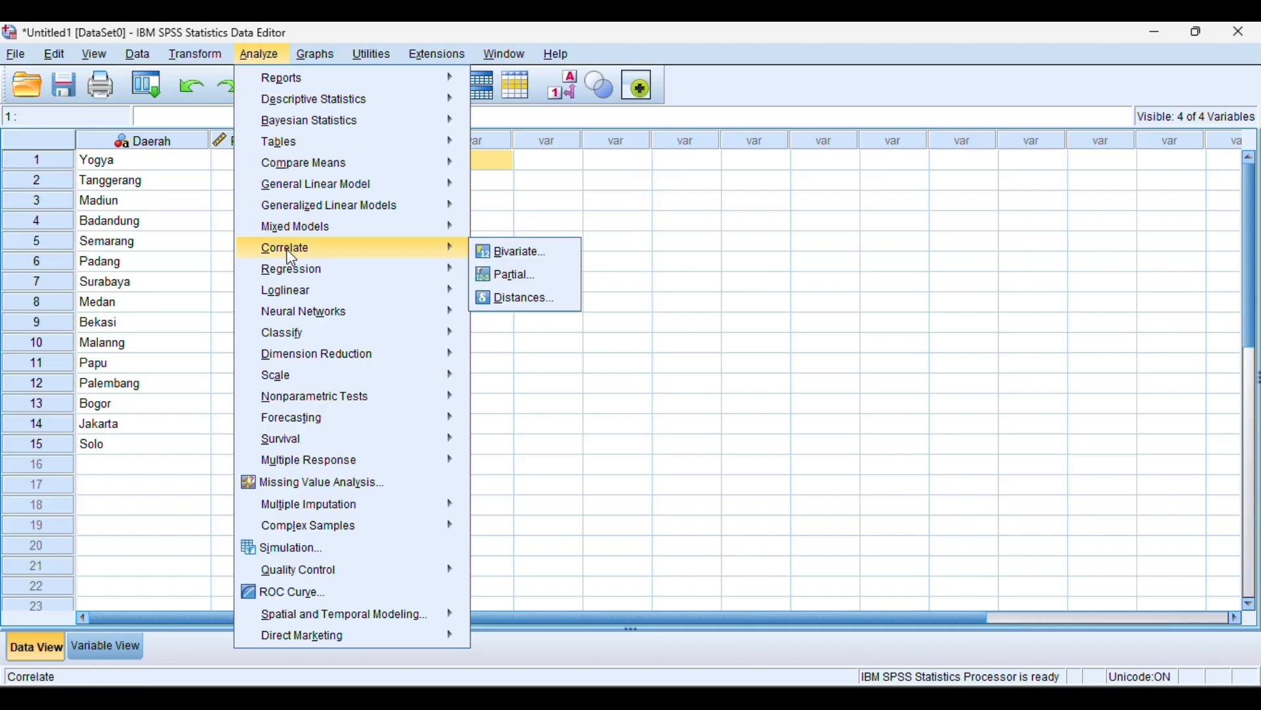
mouse_move(292, 271)
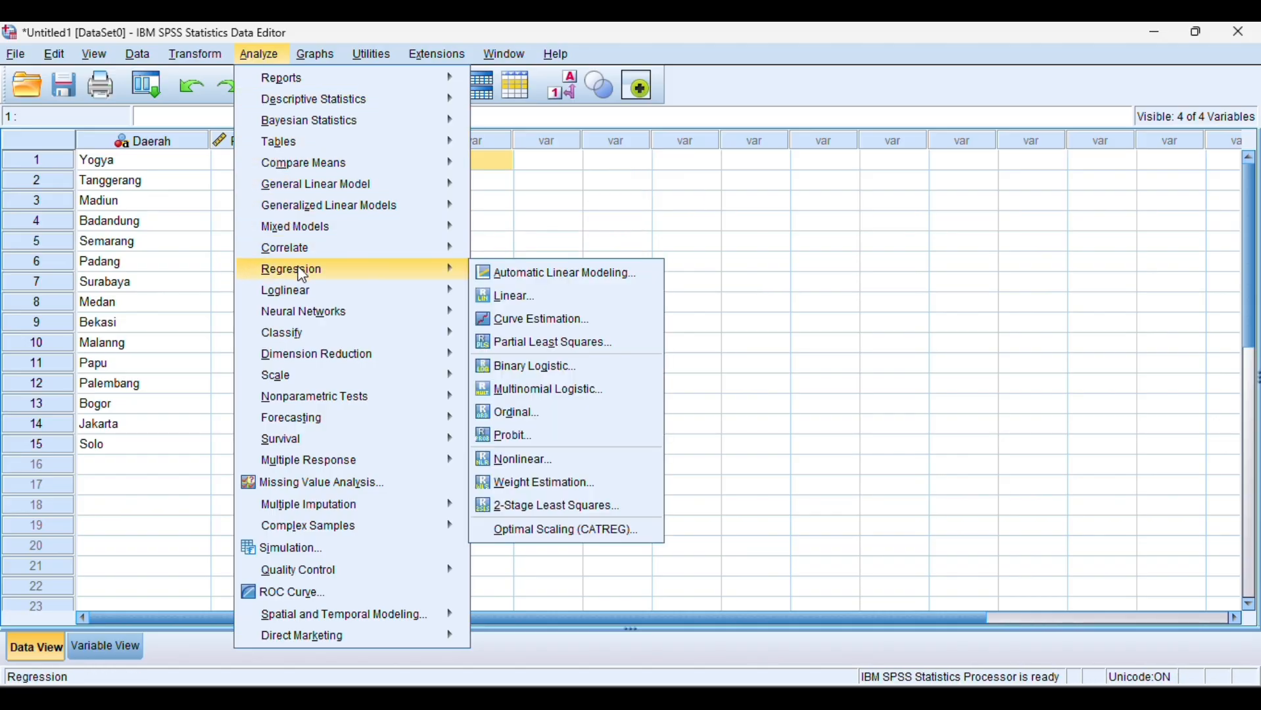
click(513, 297)
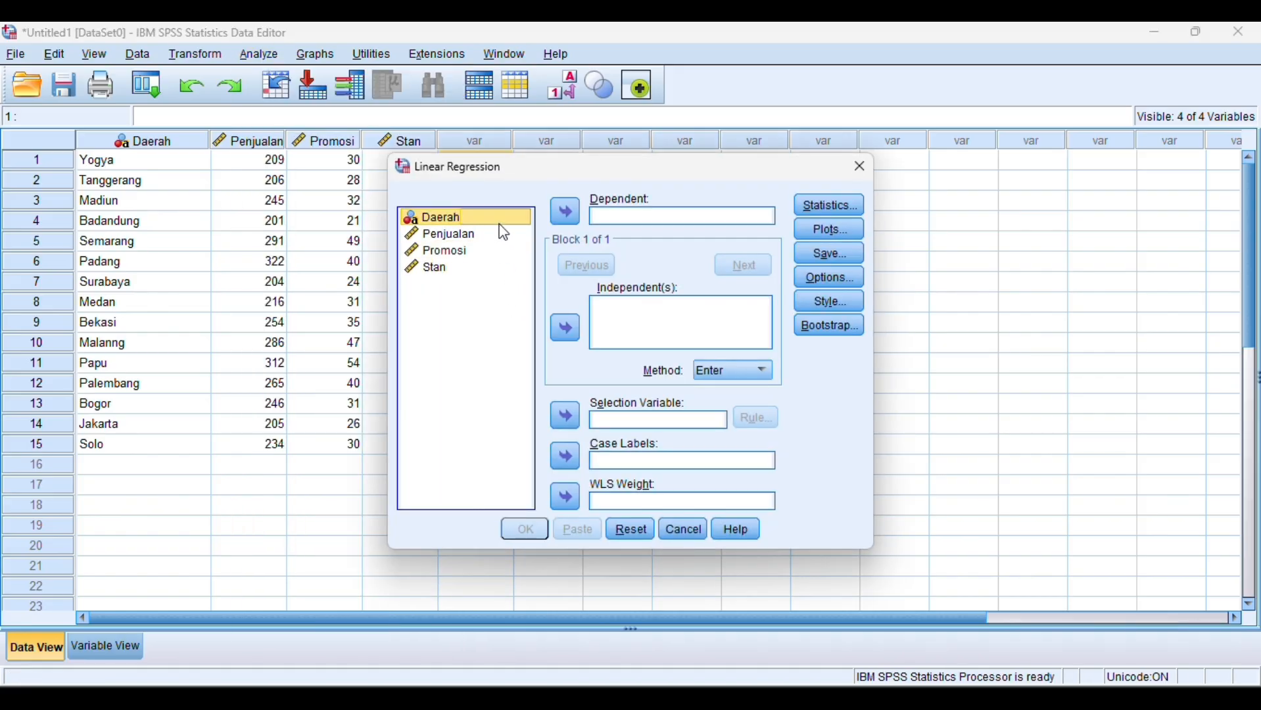
click(526, 51)
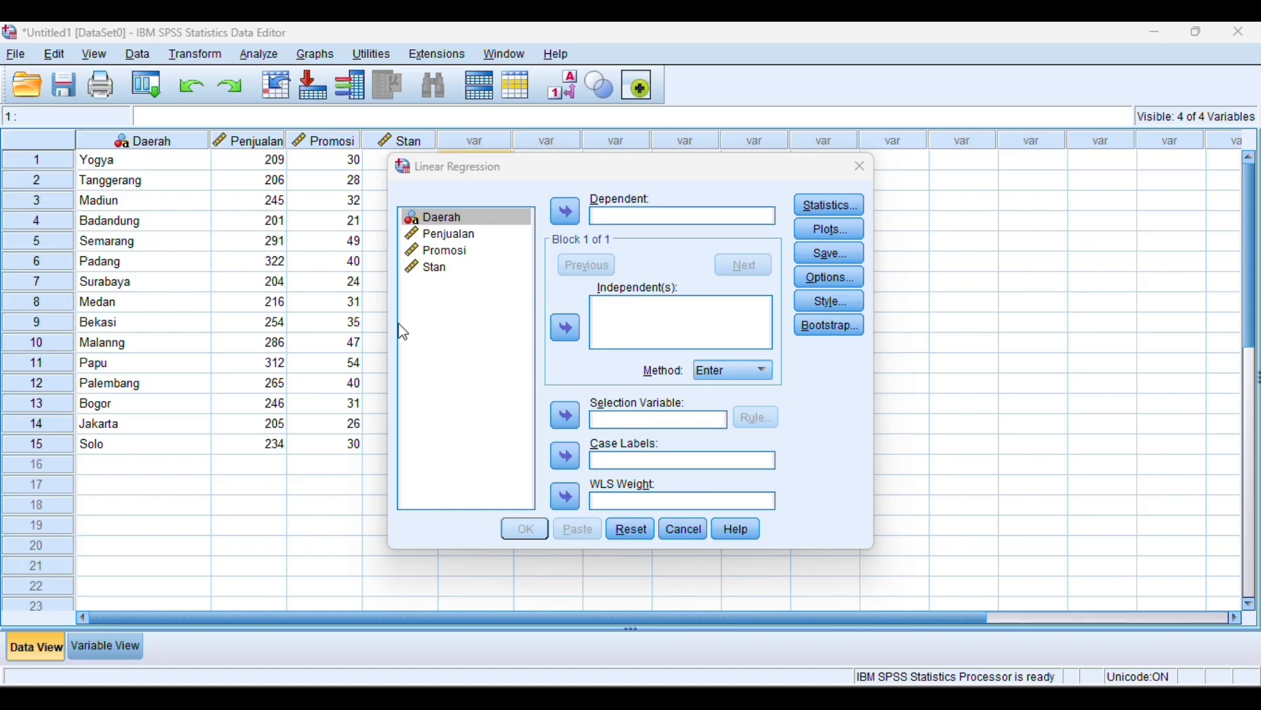
click(467, 236)
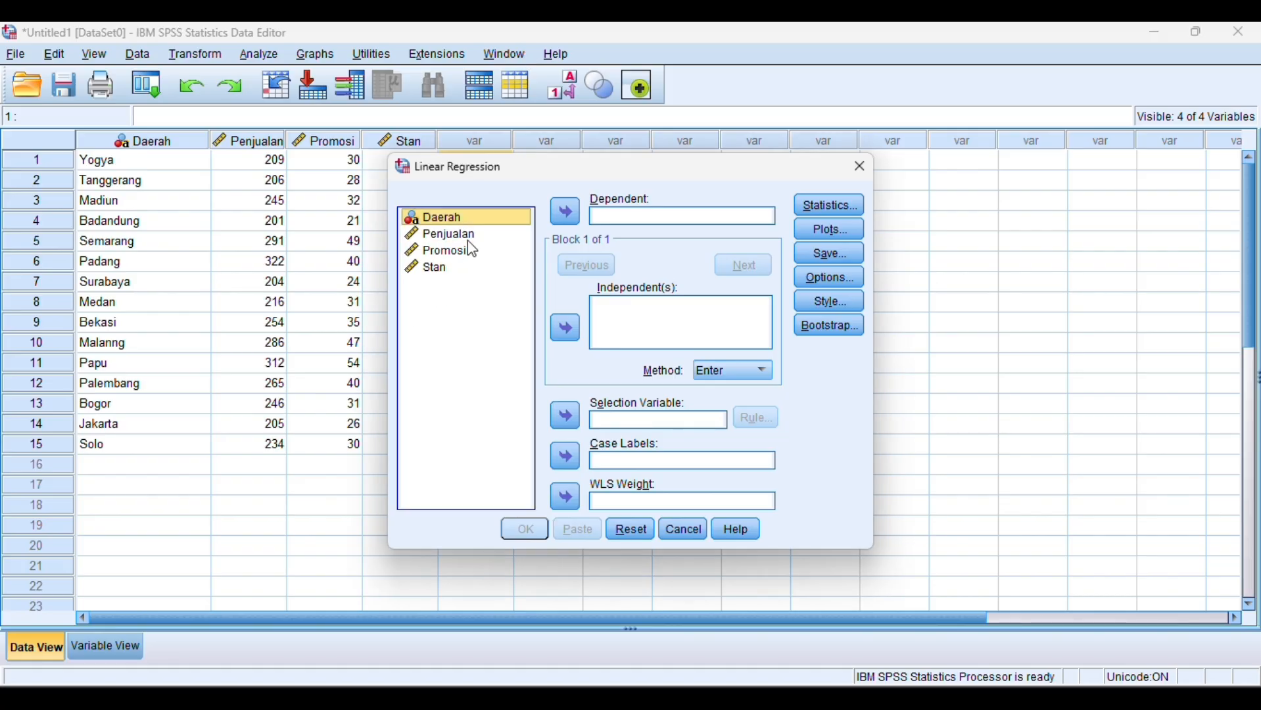
click(557, 213)
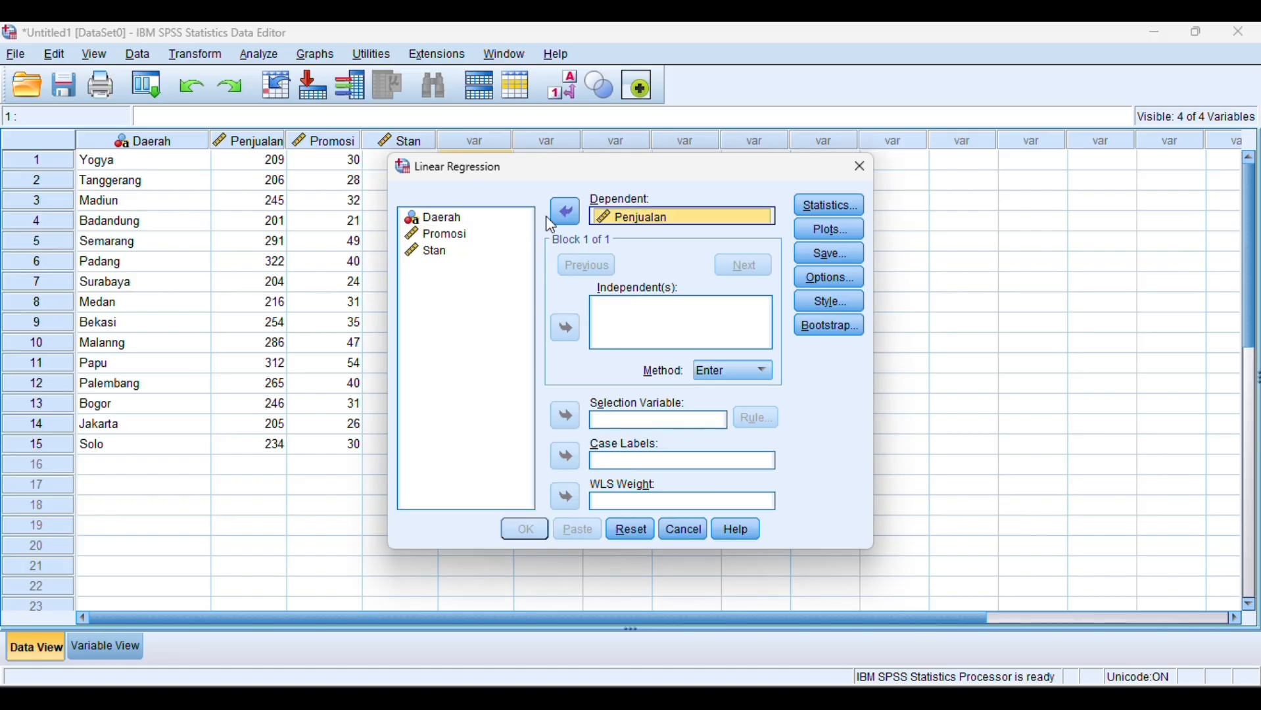
- Add Promosi and Stan as the independent variables of the regression
click(491, 236)
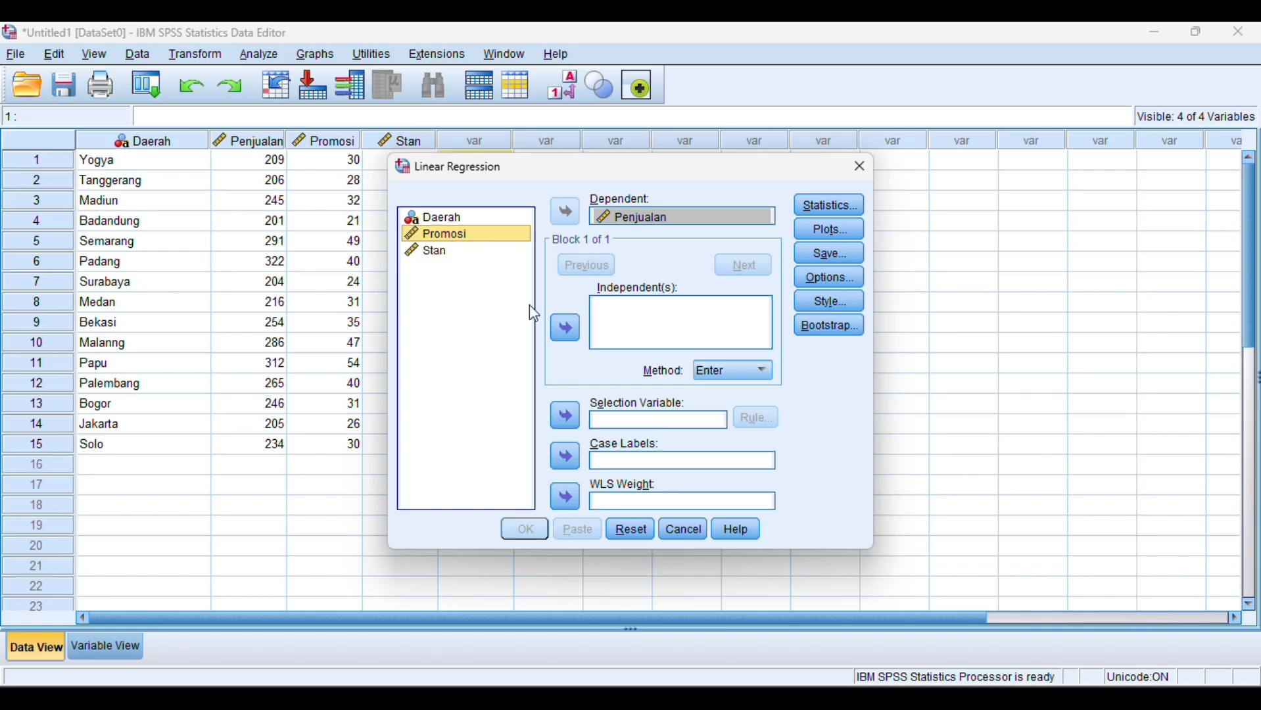
click(563, 330)
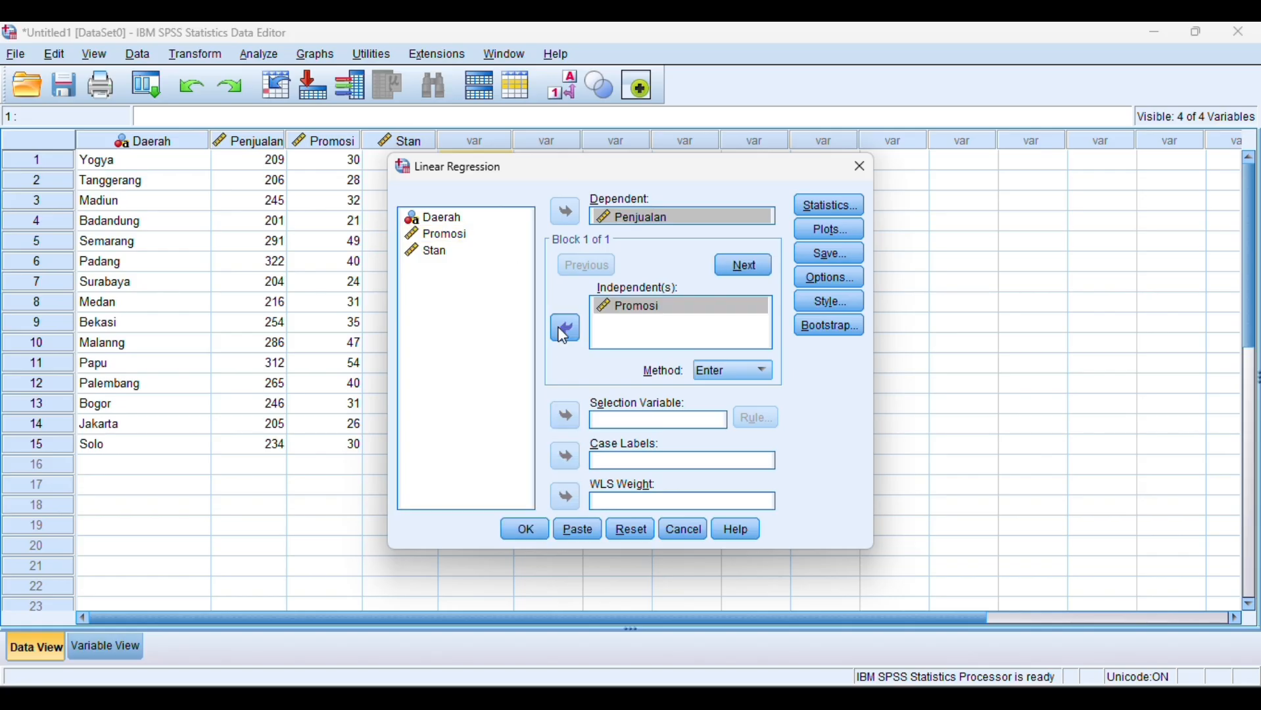
click(468, 252)
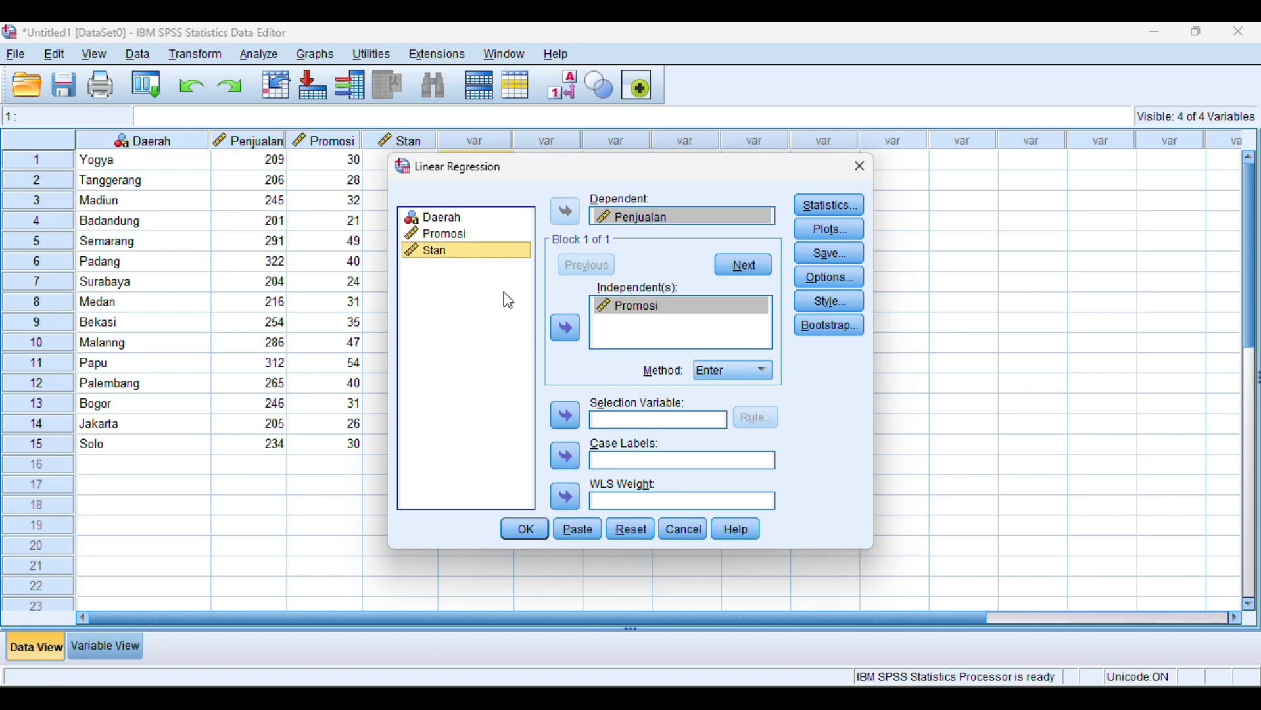
click(565, 328)
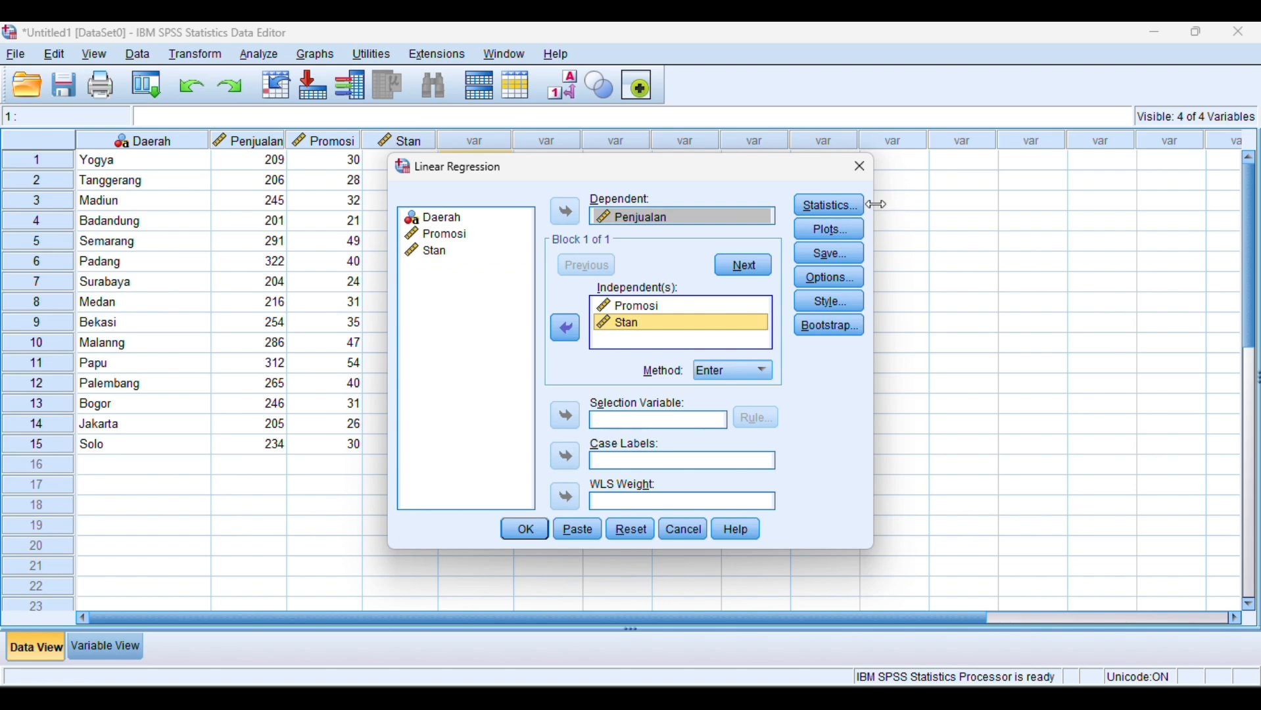
- Review the available Plots, Options and Table Style settings of the linear regression
click(843, 232)
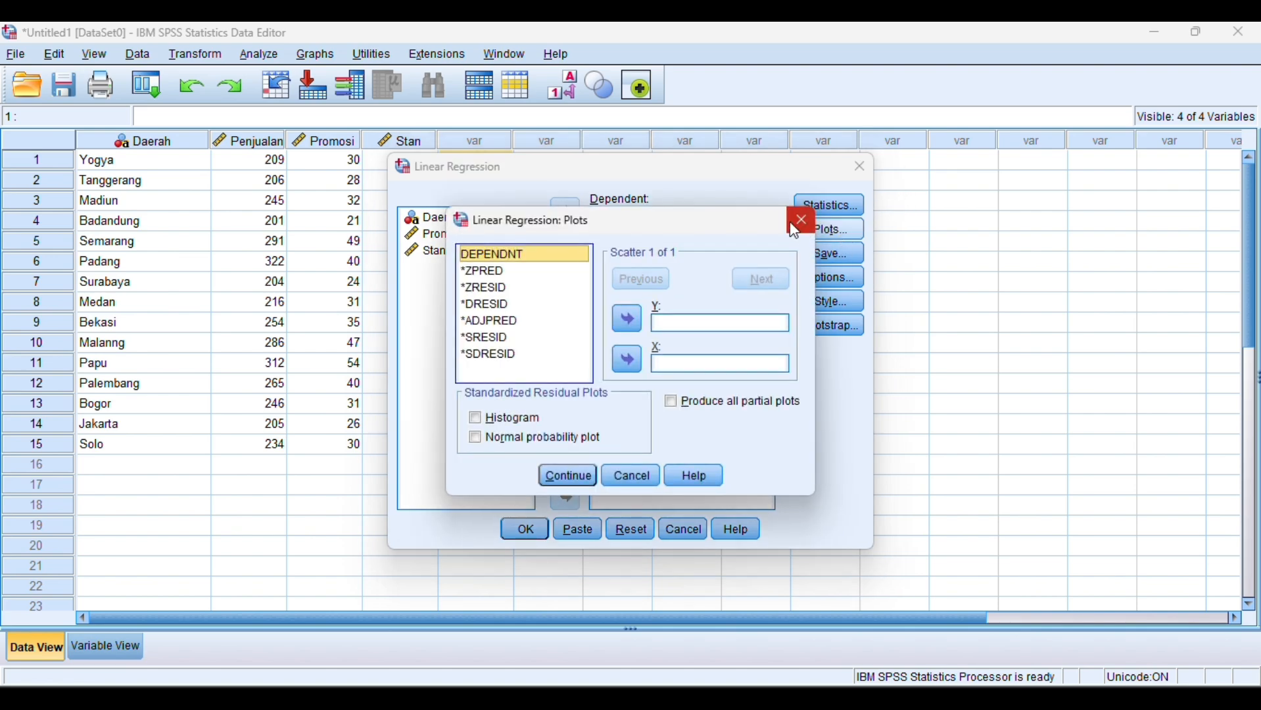
click(805, 219)
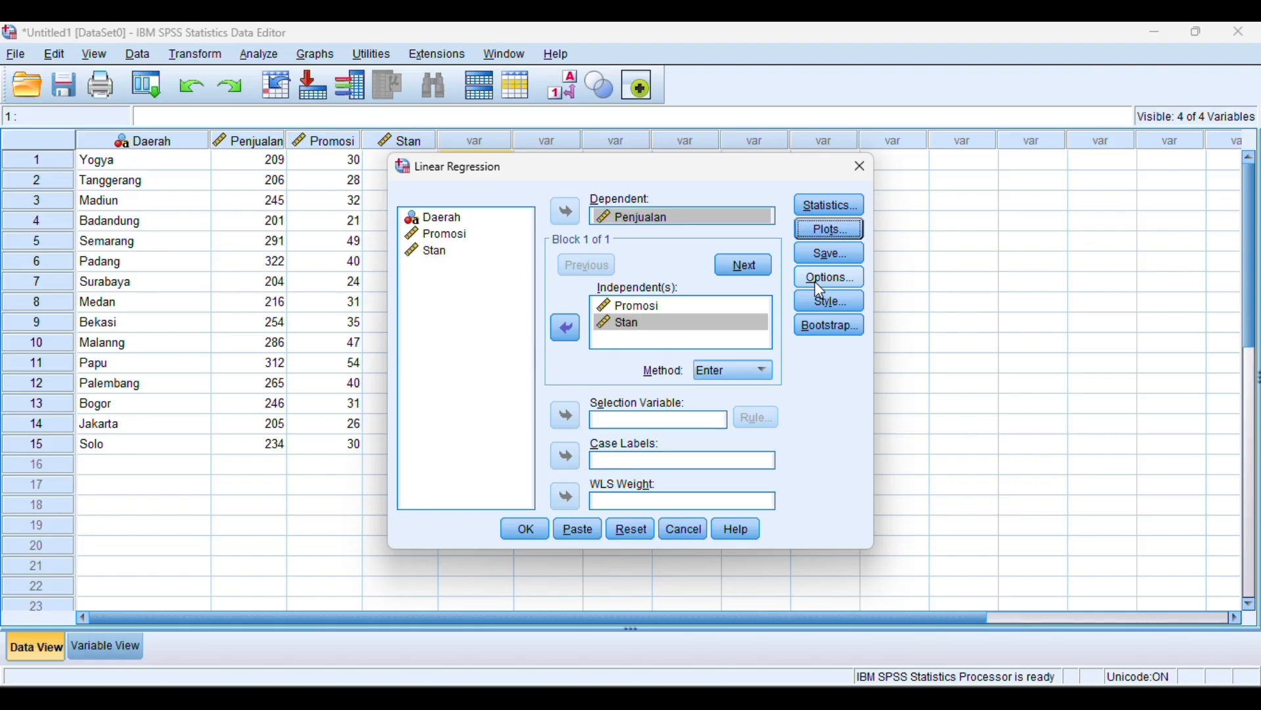
click(815, 282)
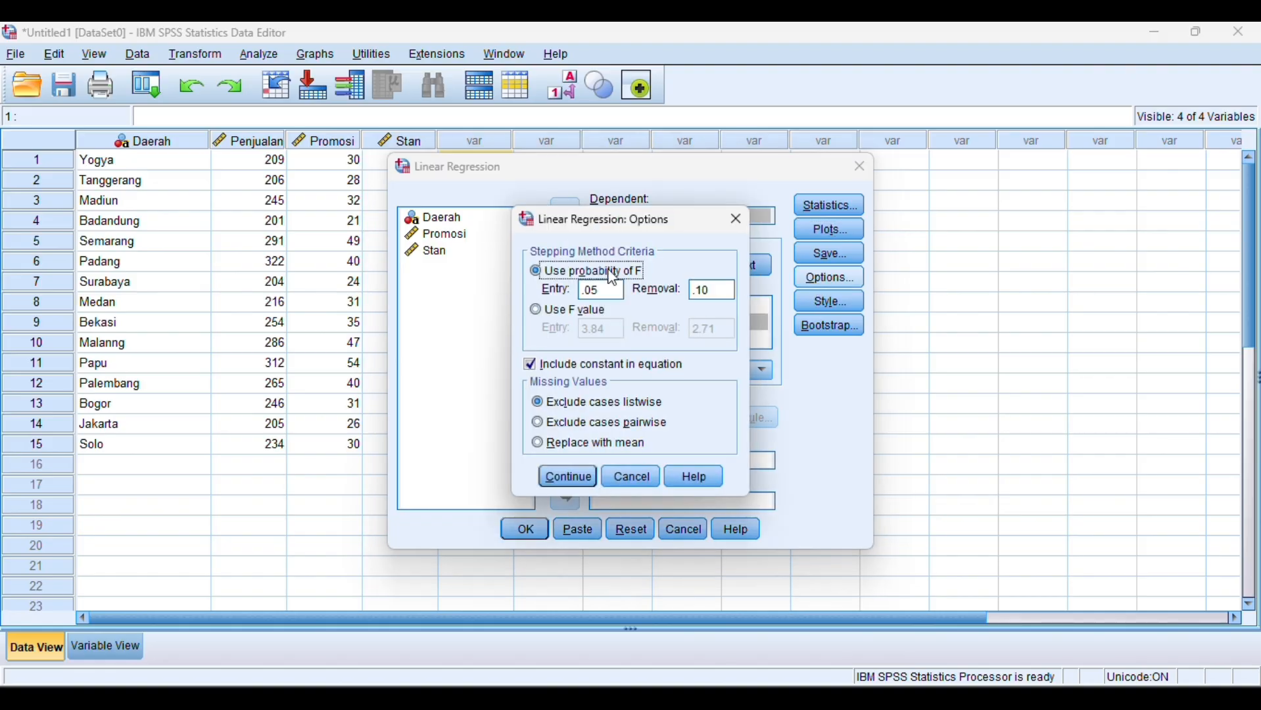
click(570, 476)
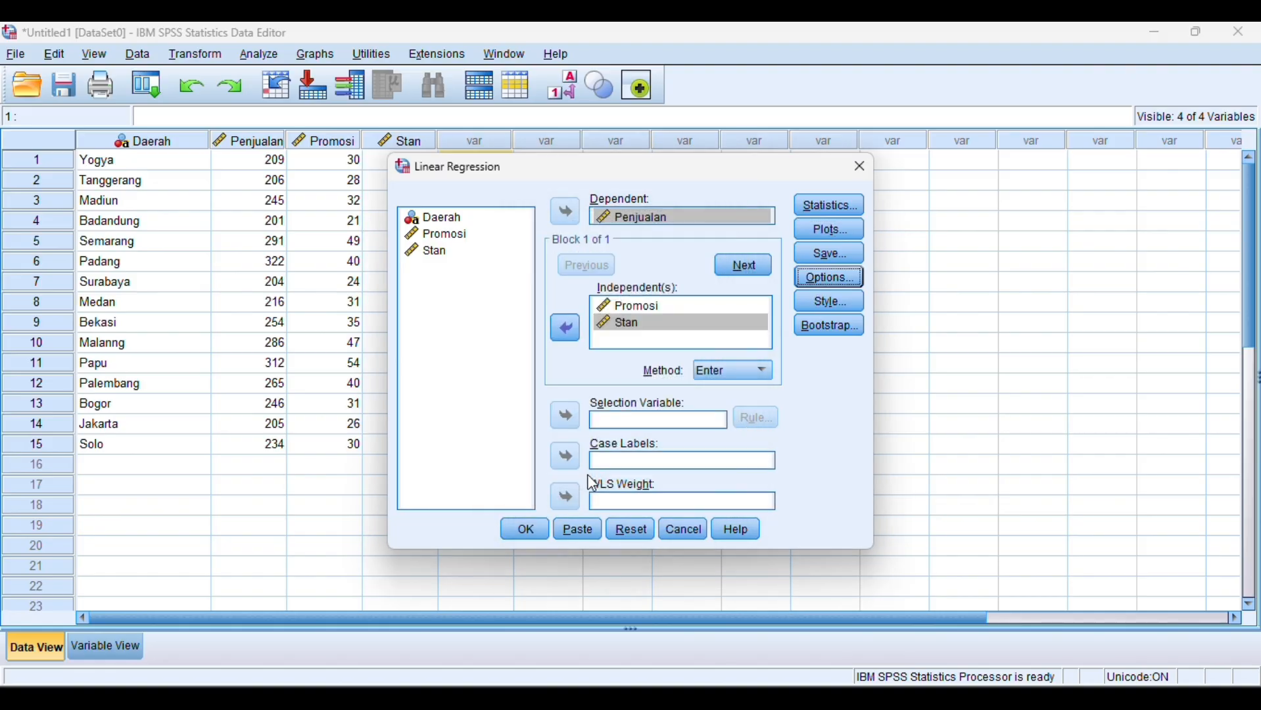
click(830, 299)
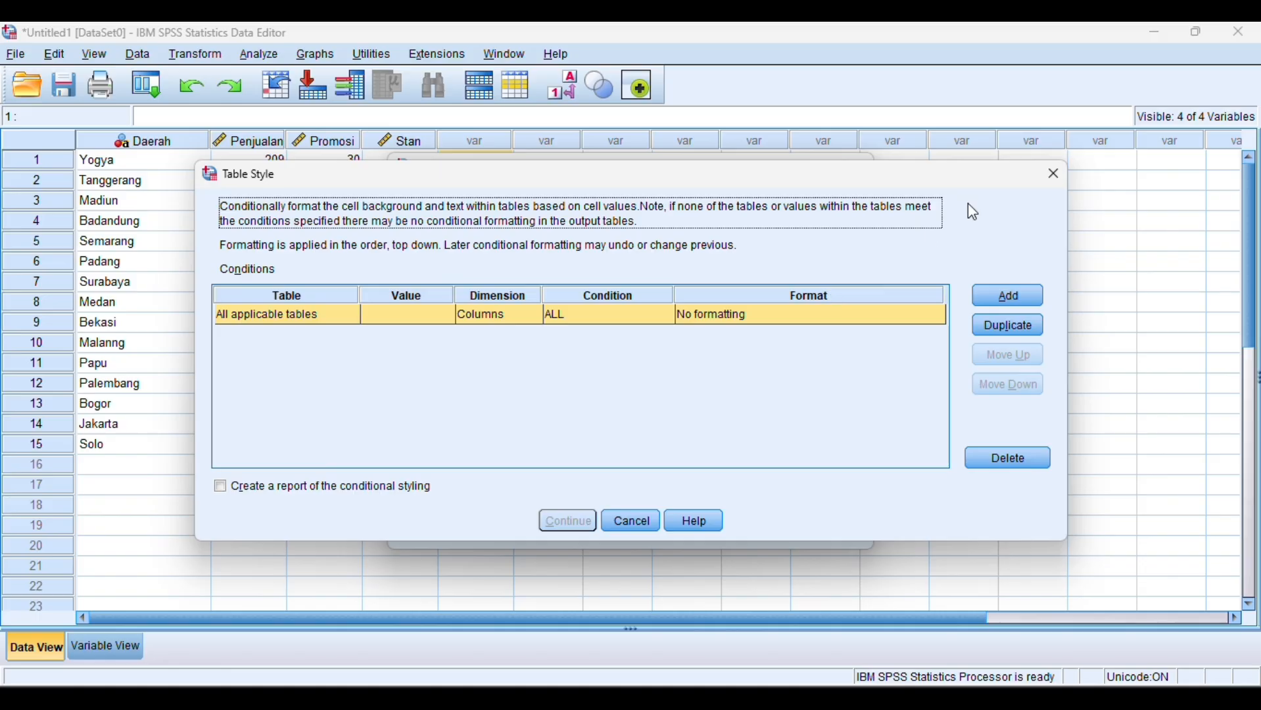
click(1055, 175)
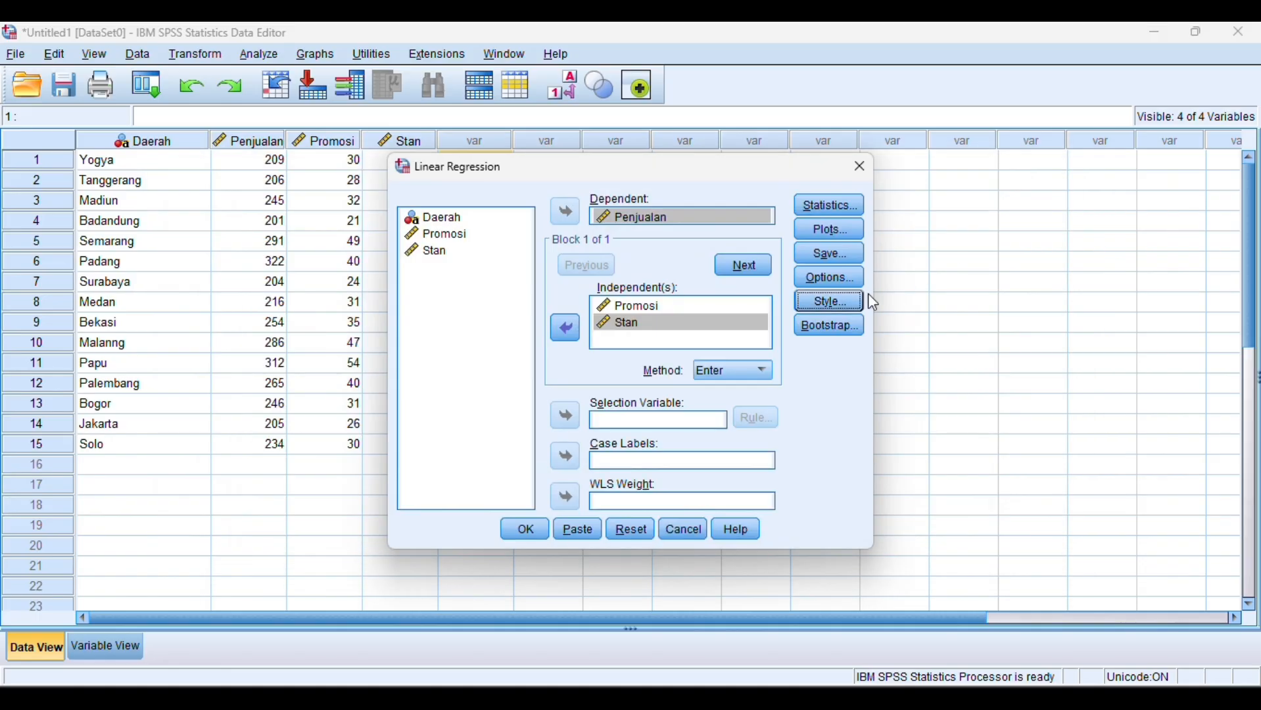
- Enable R squared change, Descriptives, Part and partial correlations, and Collinearity diagnostics in the regression statistics
click(842, 206)
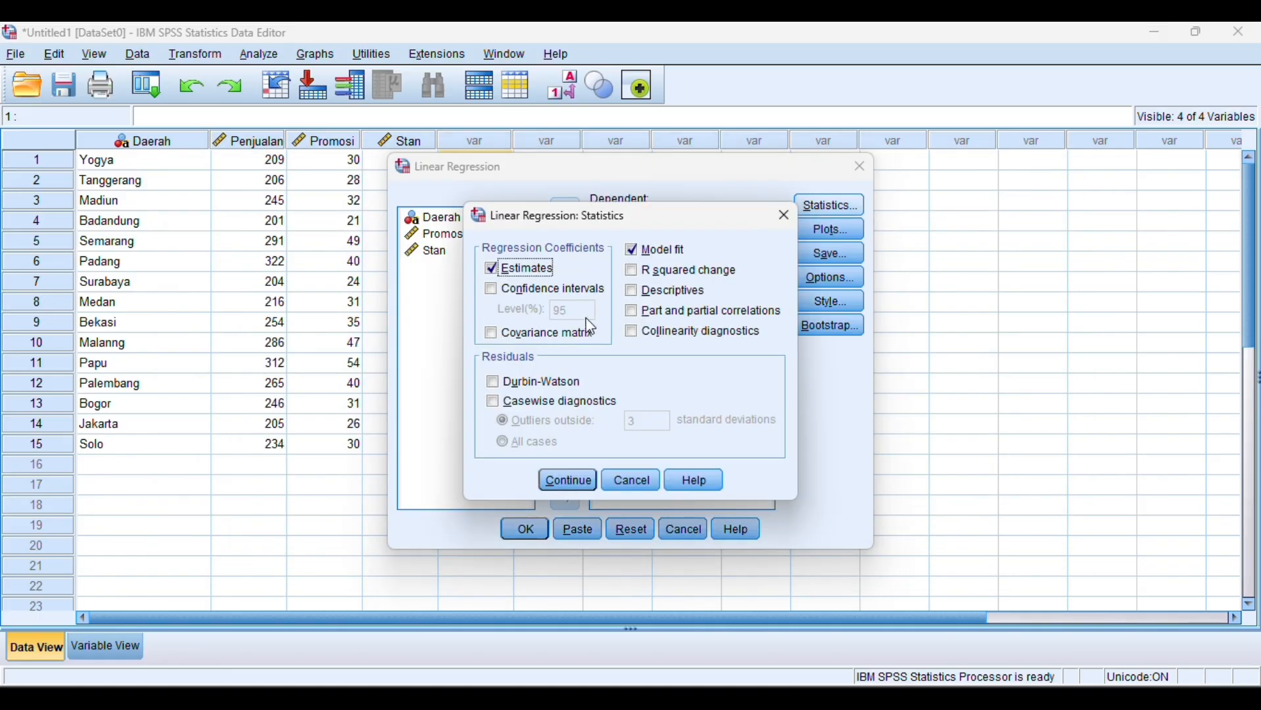
click(632, 271)
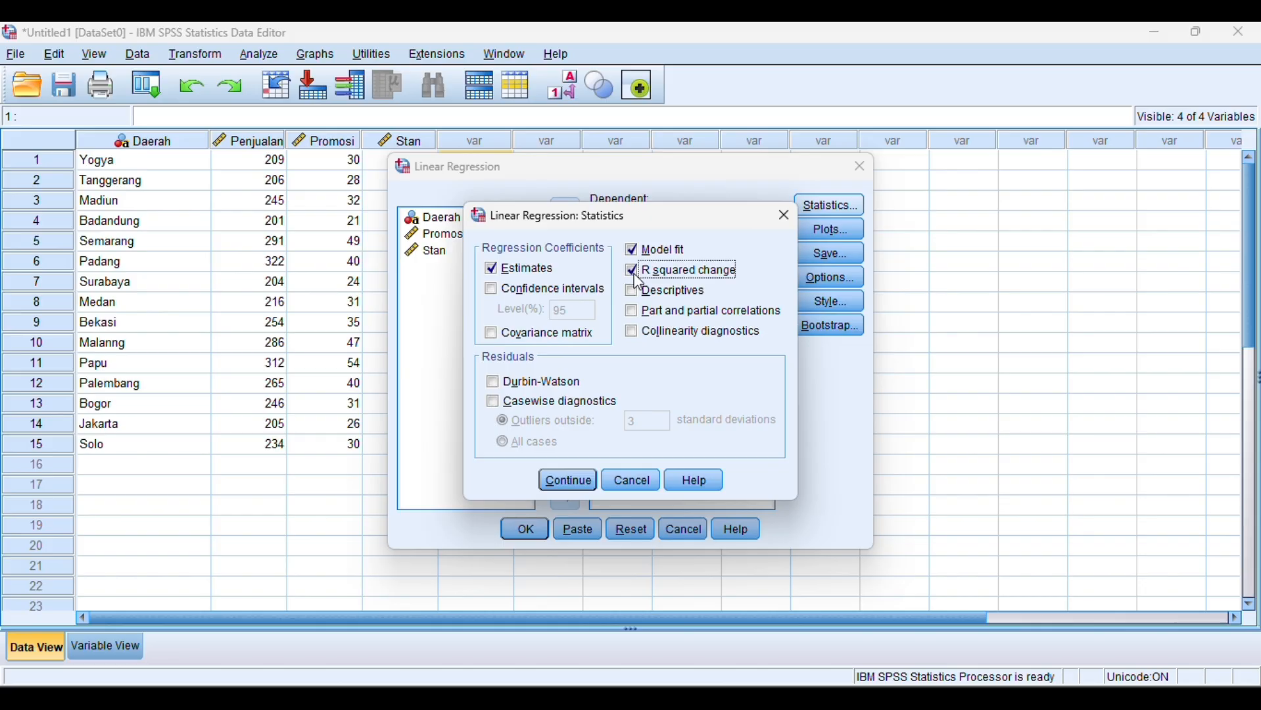
click(633, 332)
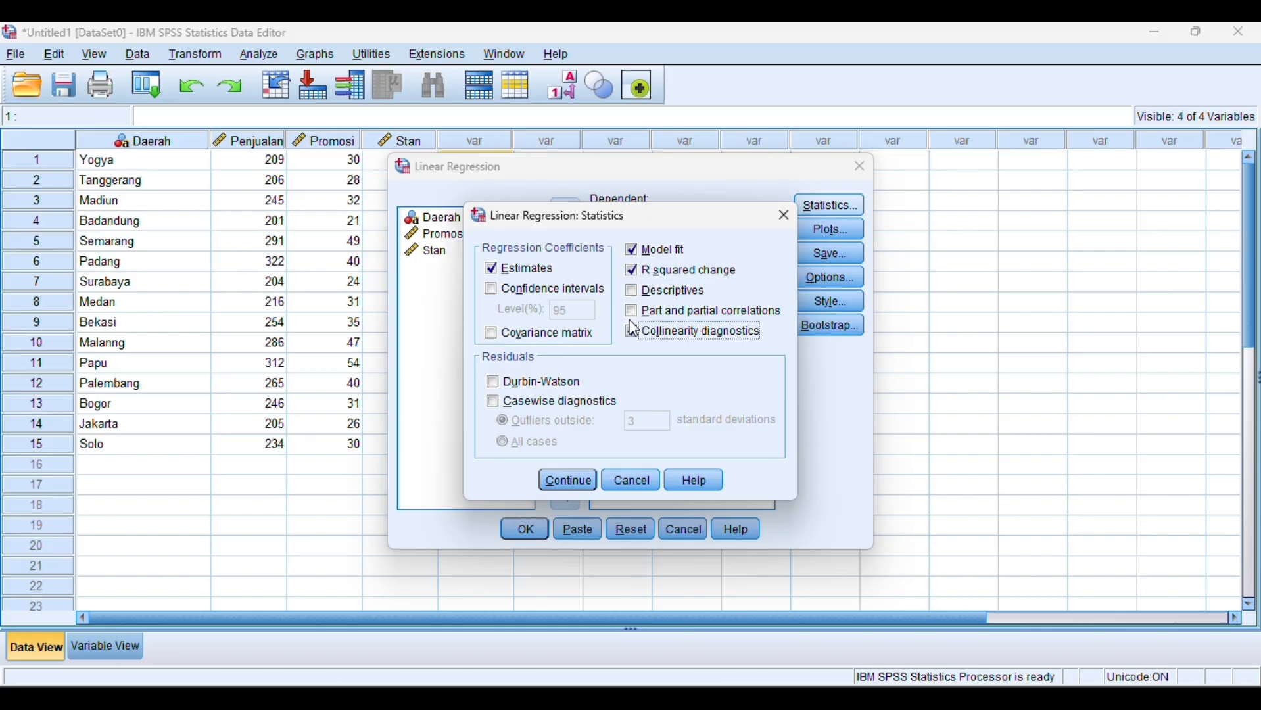
click(633, 312)
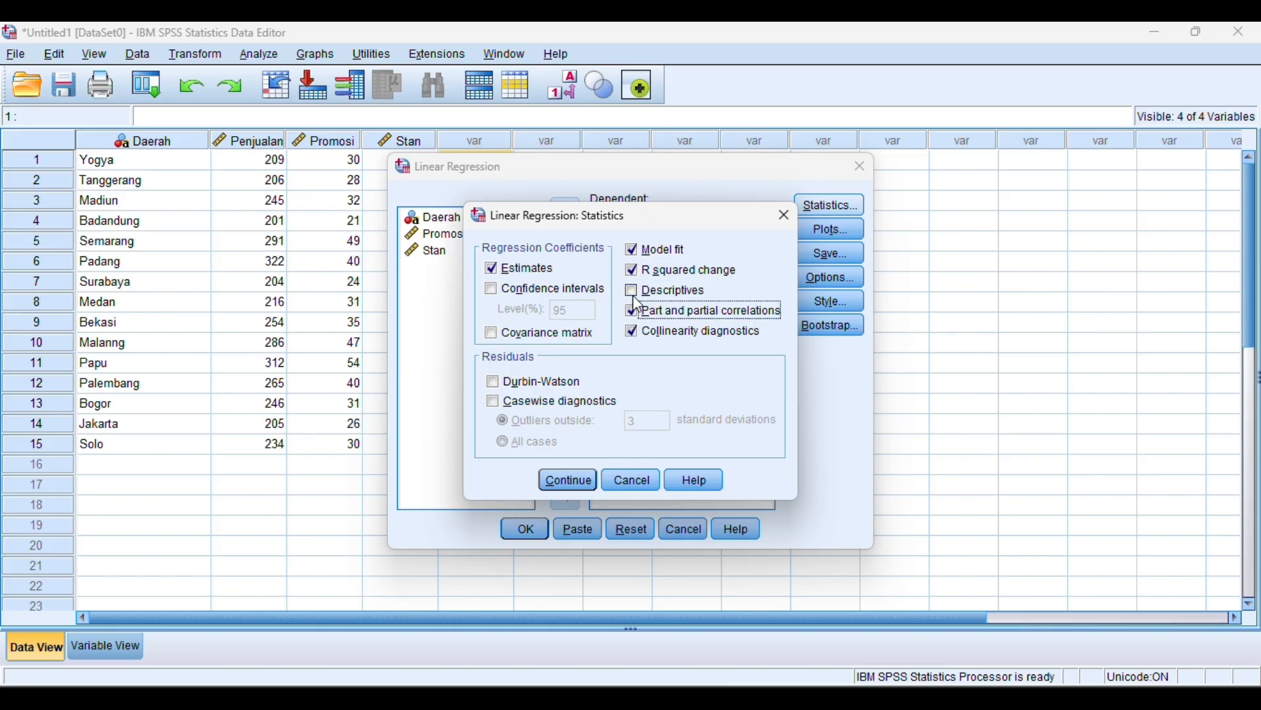
click(632, 292)
click(567, 481)
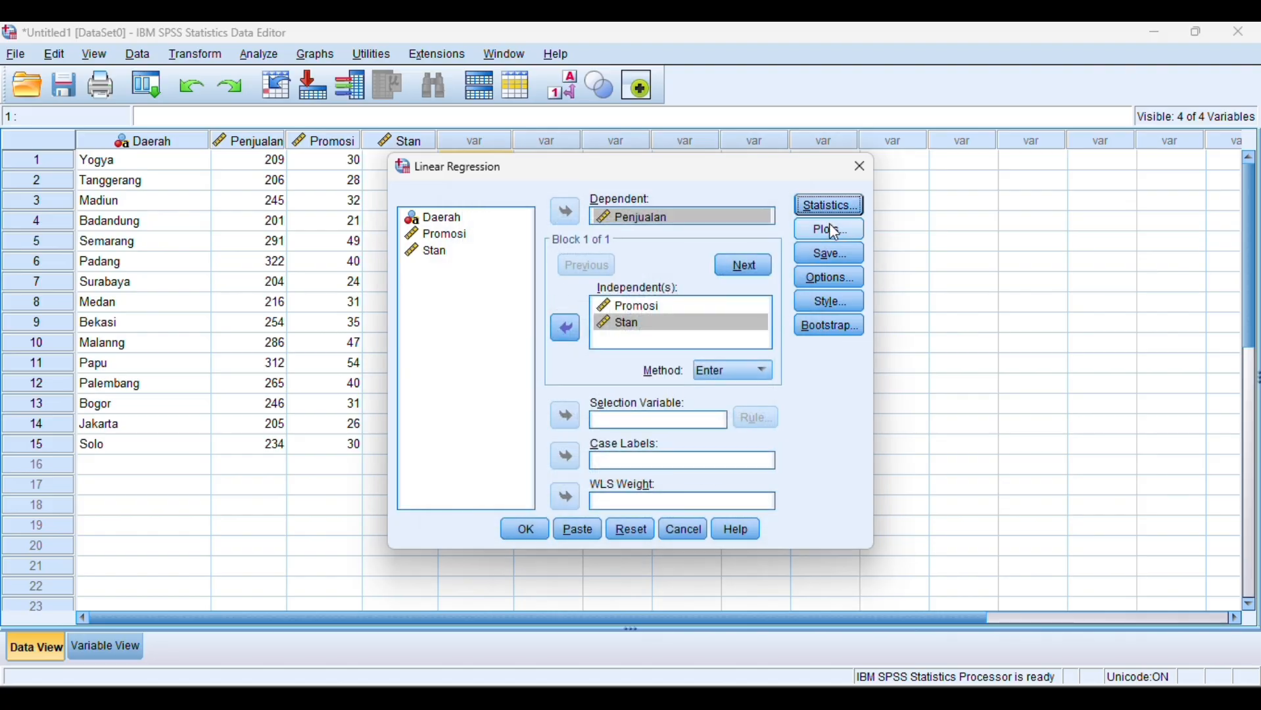
- Include a histogram of the standardized residuals in the regression plots
click(831, 226)
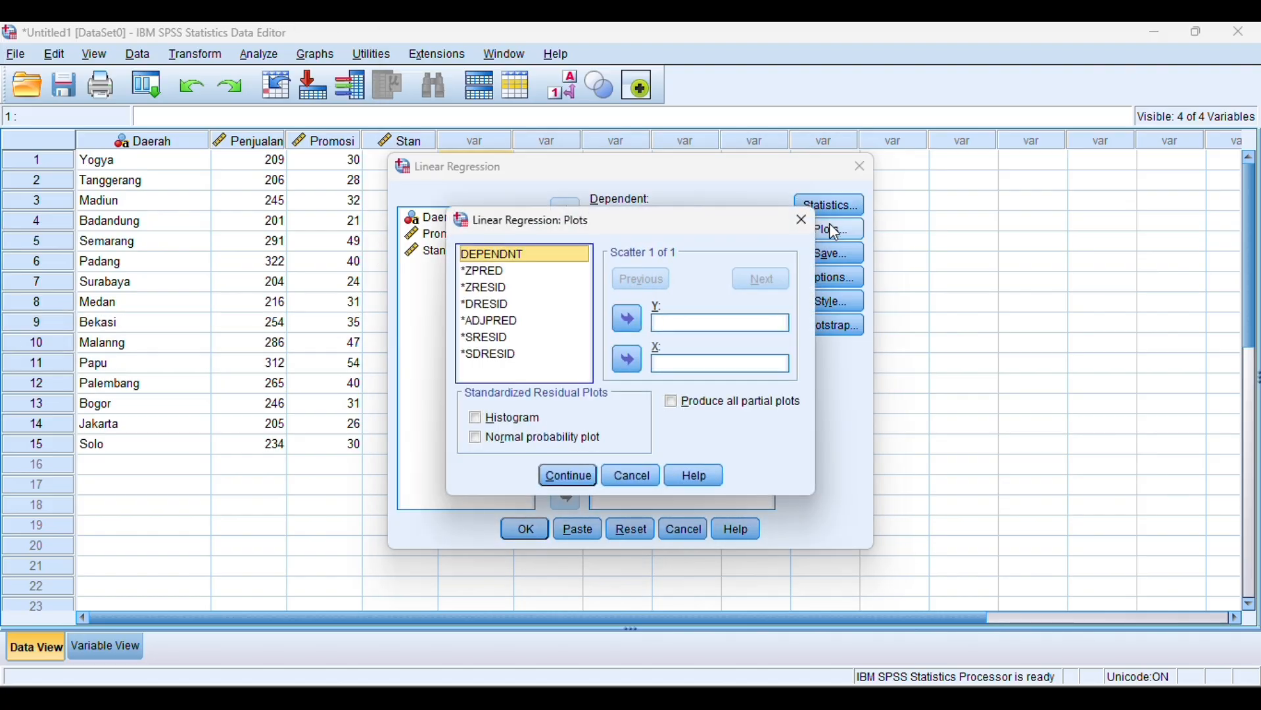
click(523, 59)
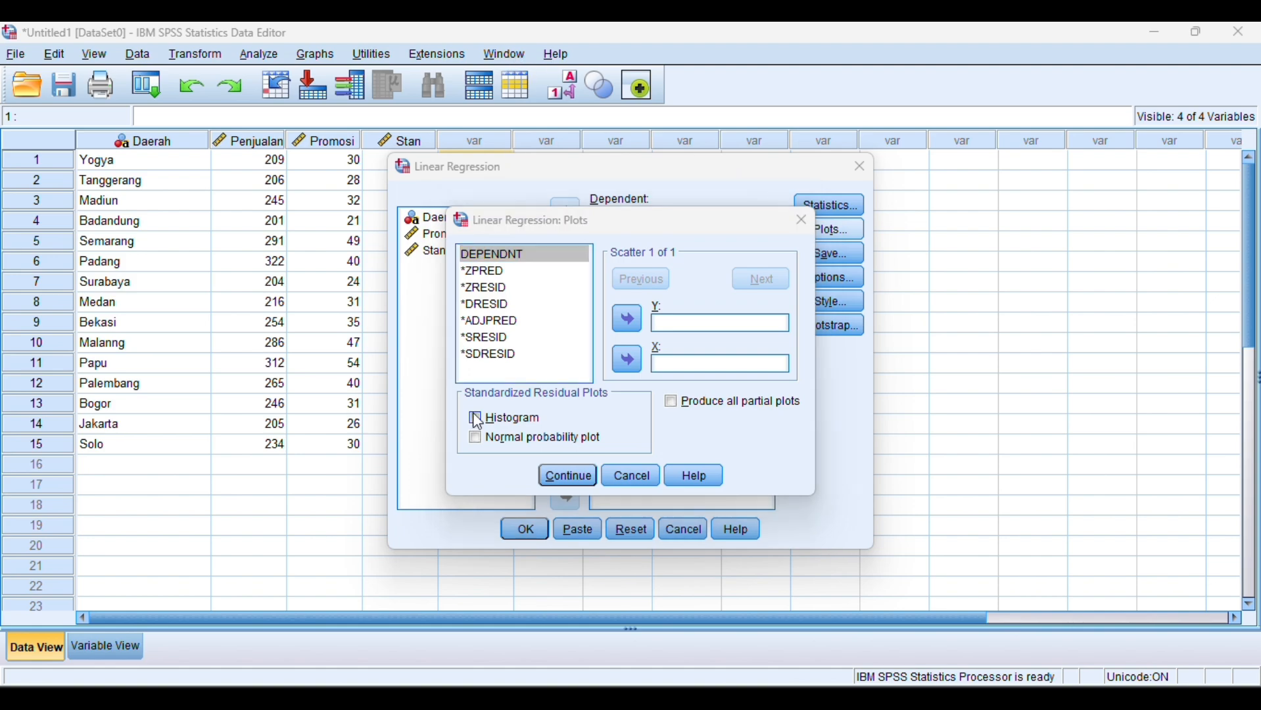
click(482, 429)
click(479, 421)
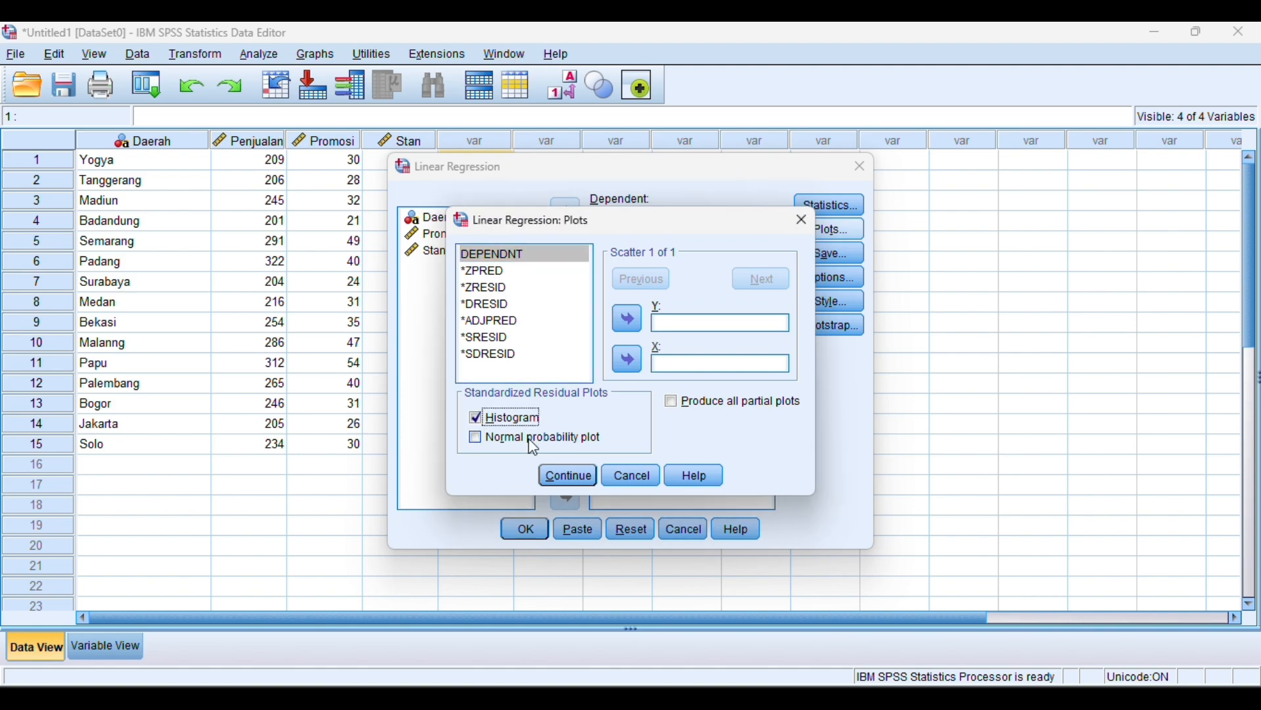
click(568, 479)
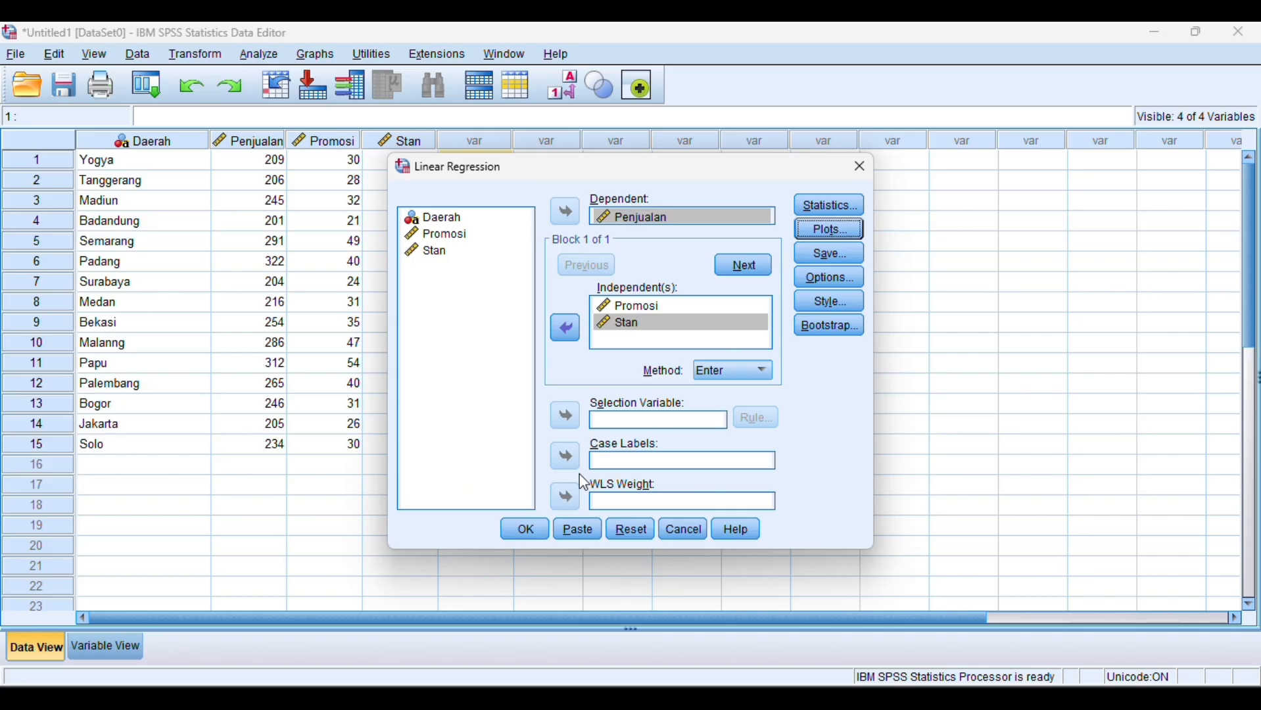
- Run the regression and view its descriptive statistics, correlations and model summary tables
click(529, 537)
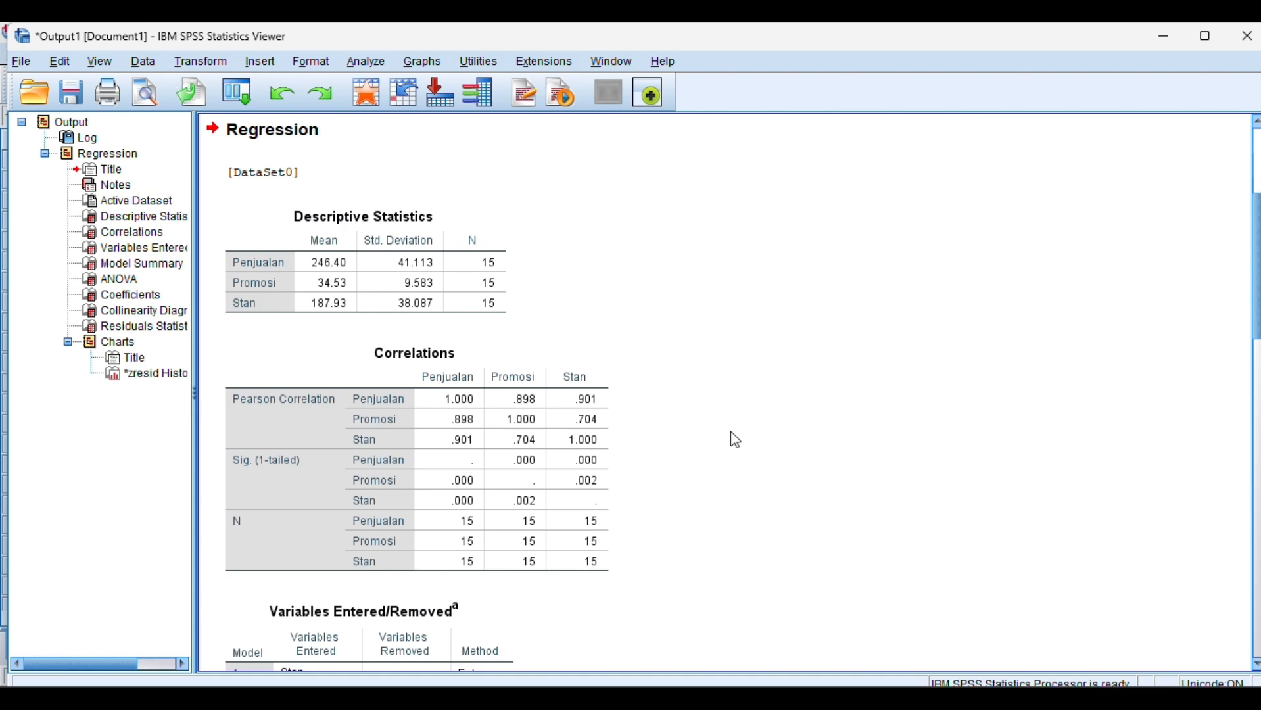
scroll(736, 440, down, 5)
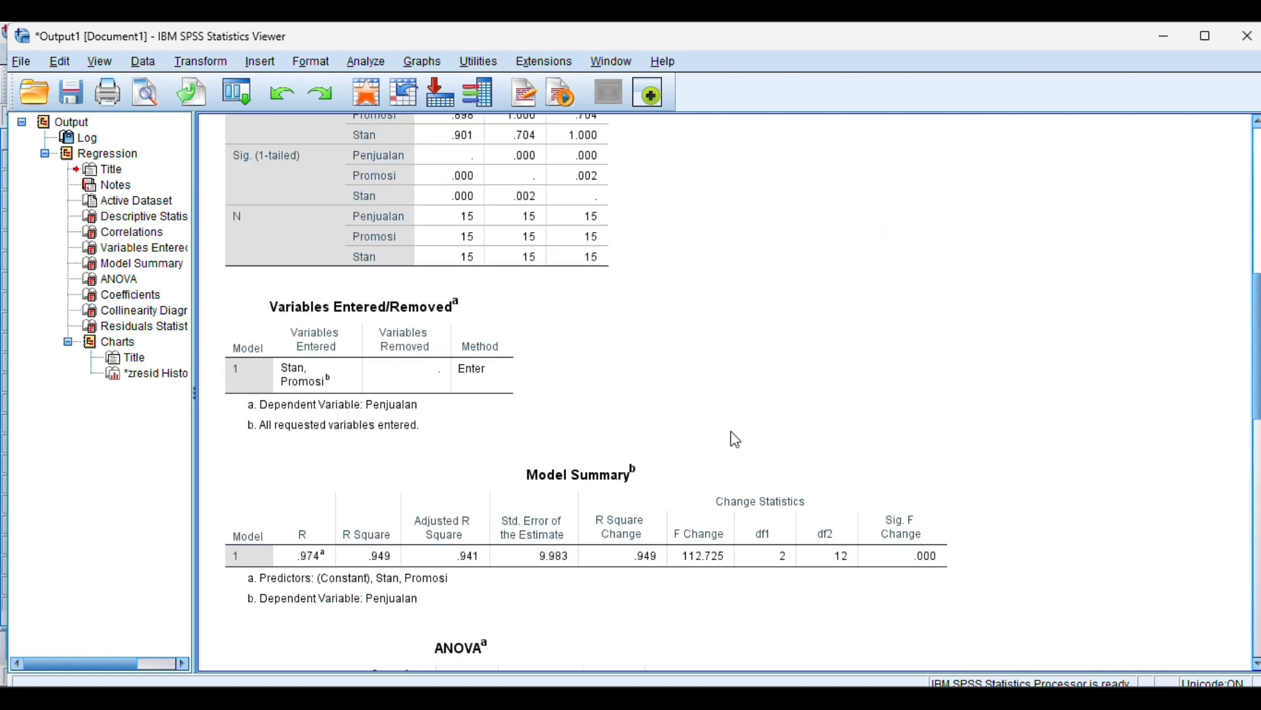
scroll(818, 422, down, 5)
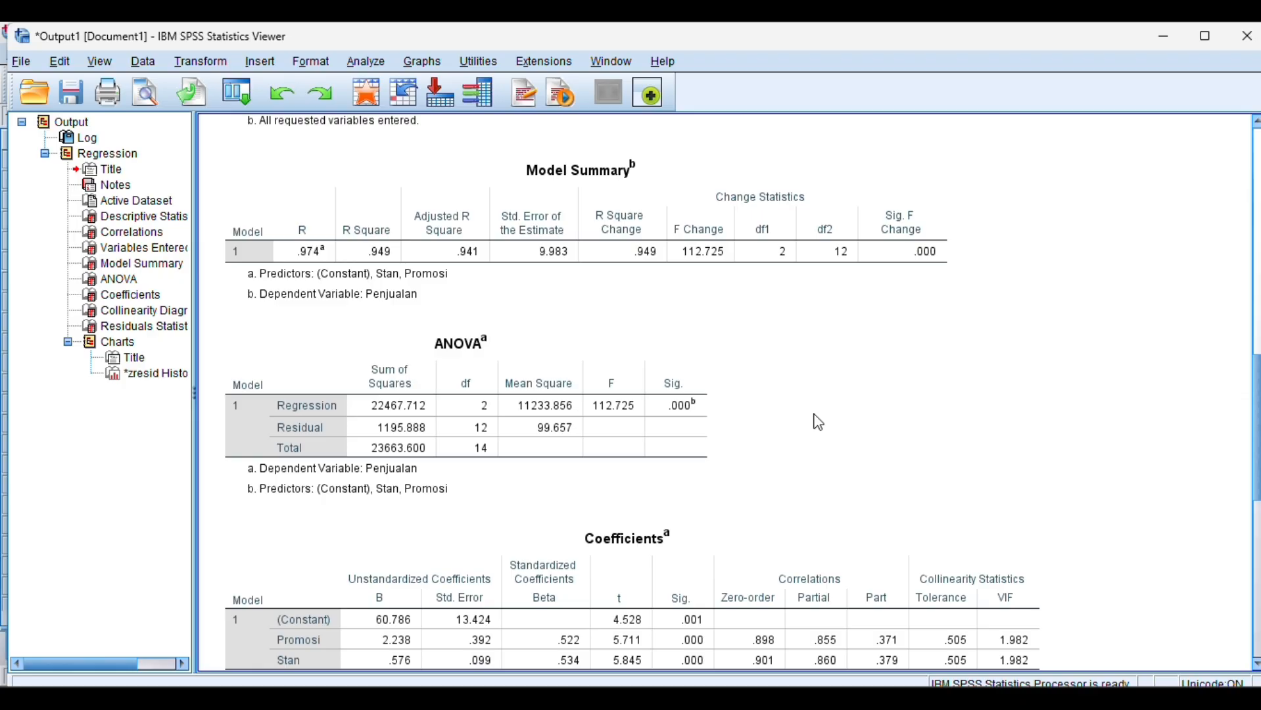
- Examine the regression output from the Model Summary through the ANOVA, Coefficients, Collinearity Diagnostics and Residuals Statistics tables
click(471, 299)
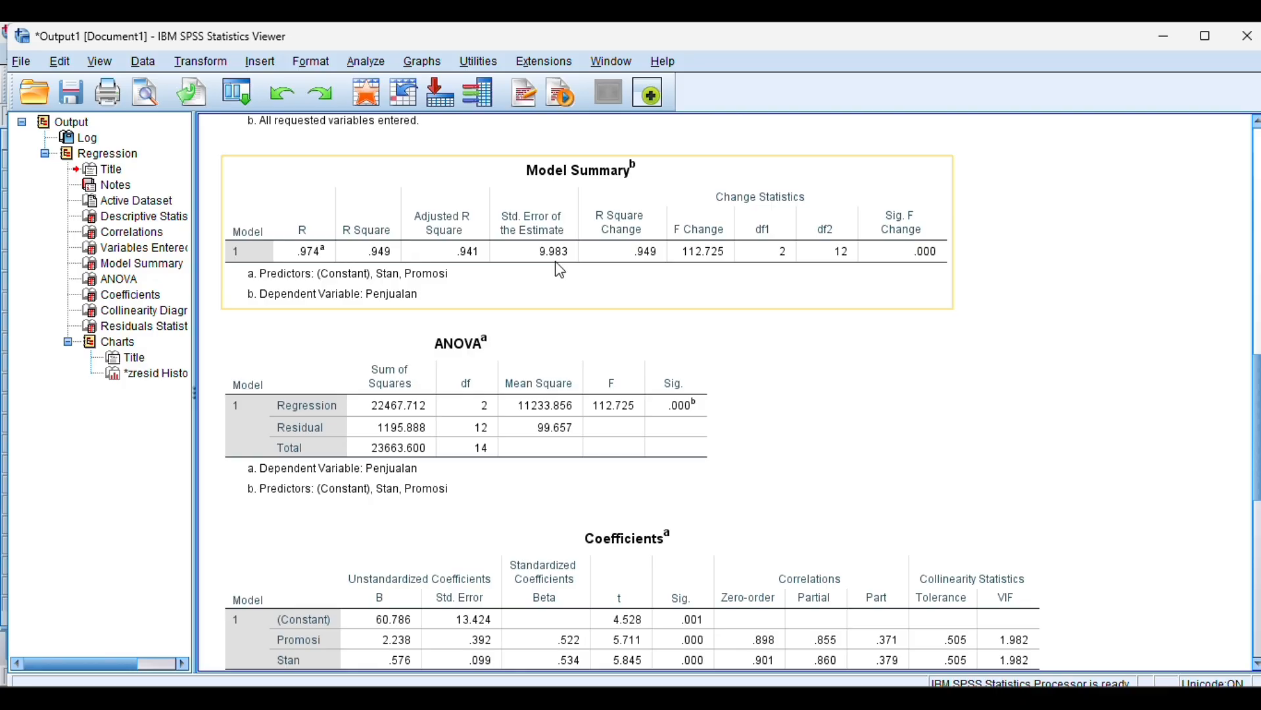
key(Down)
key(Down)
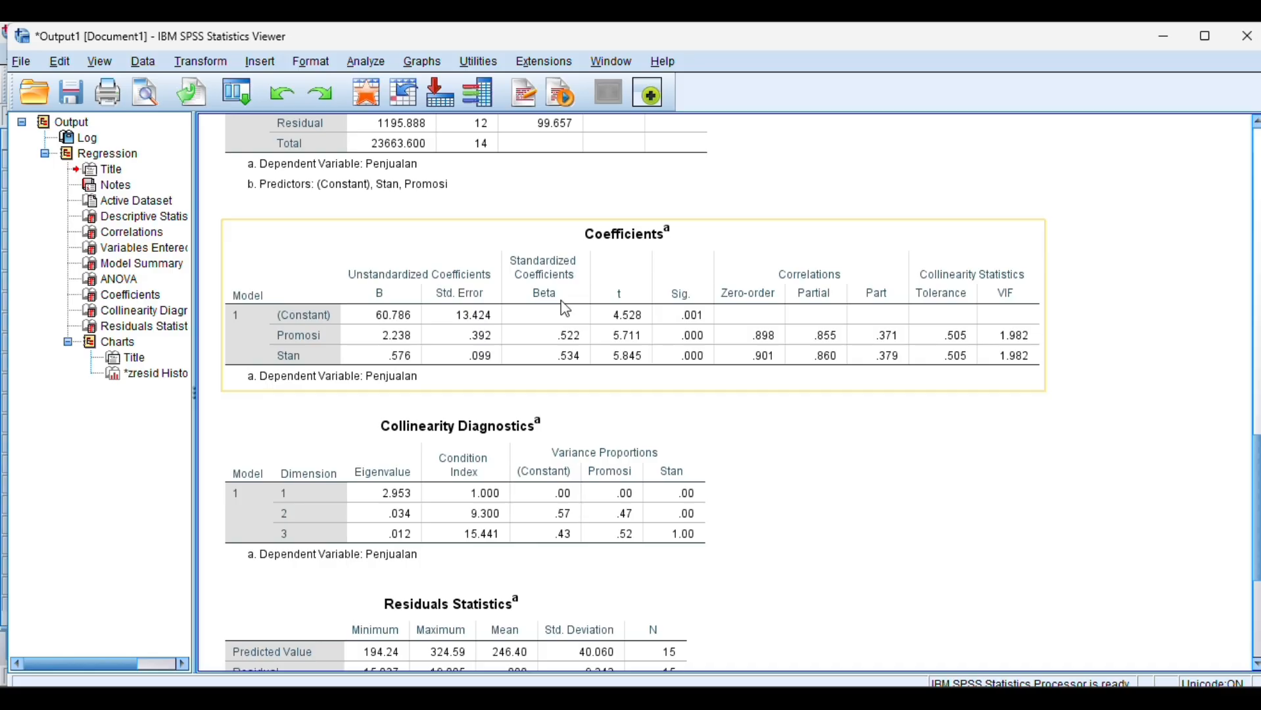
key(Down)
key(Down)
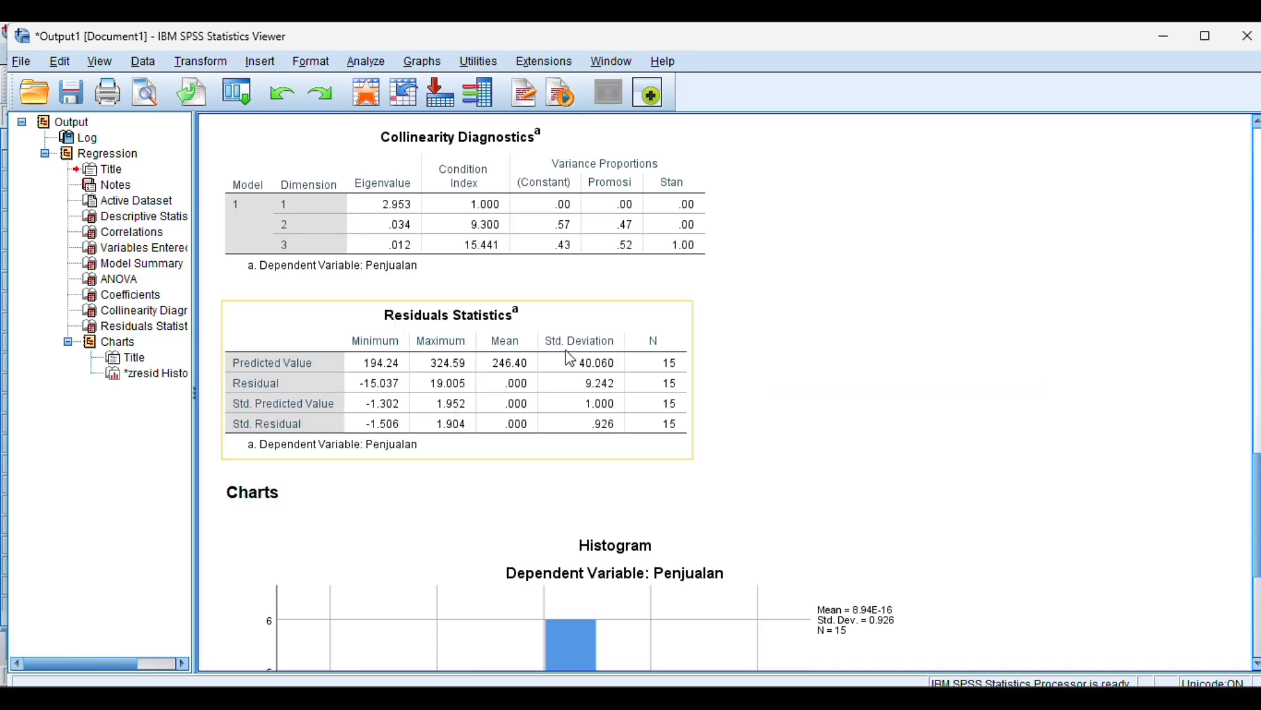
key(Up)
key(Up)
key(Up)
scroll(569, 359, down, 5)
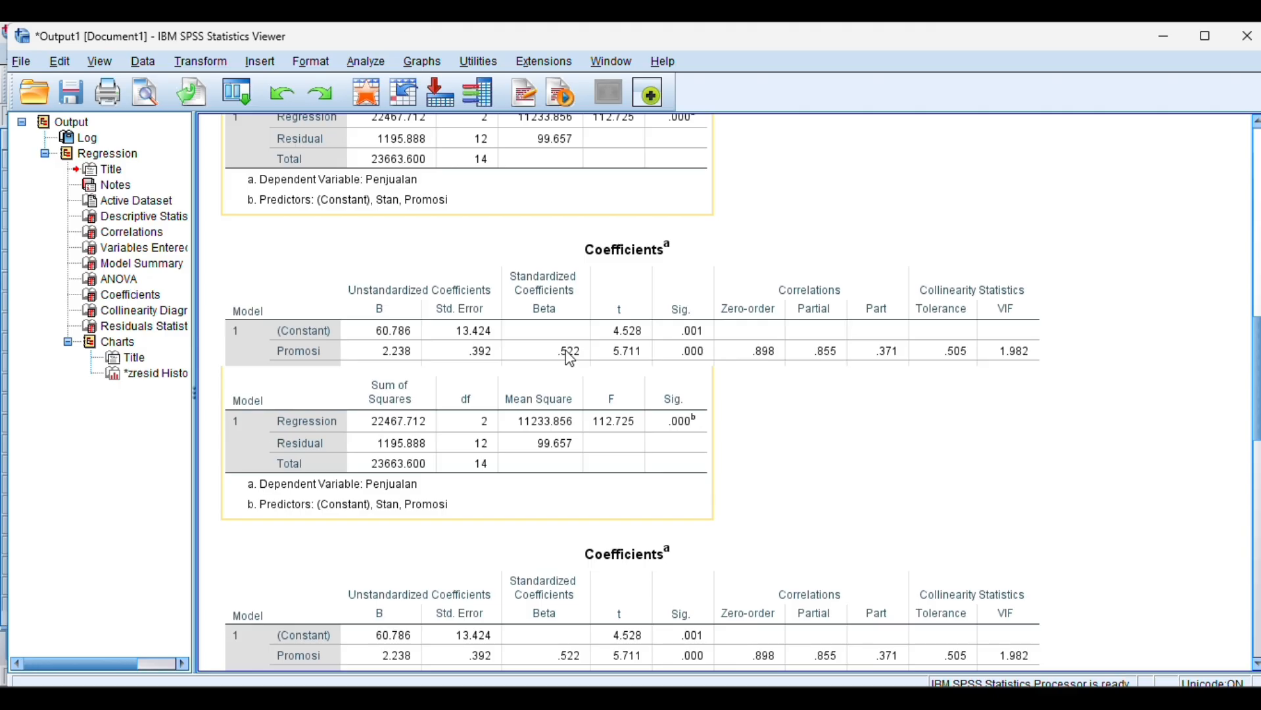
scroll(569, 359, down, 5)
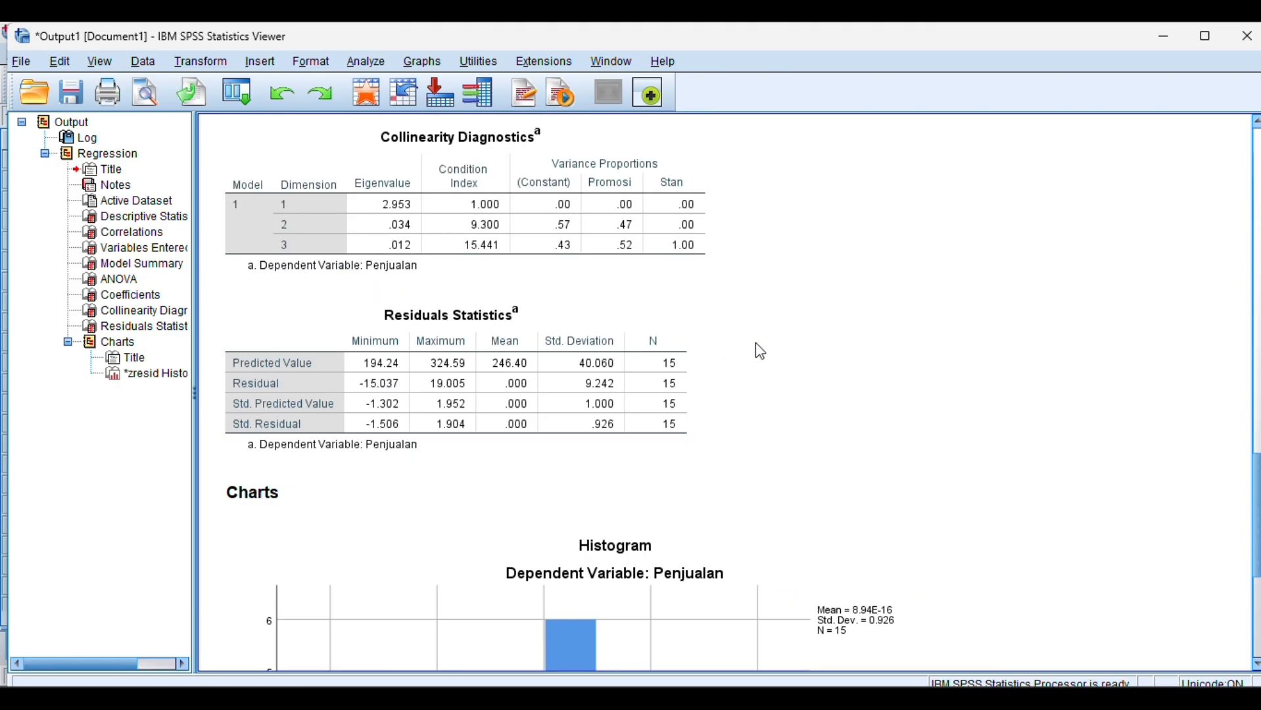
- Examine the Coefficients table, the Residuals Statistics and the histogram of the standardized residuals
scroll(769, 344, up, 5)
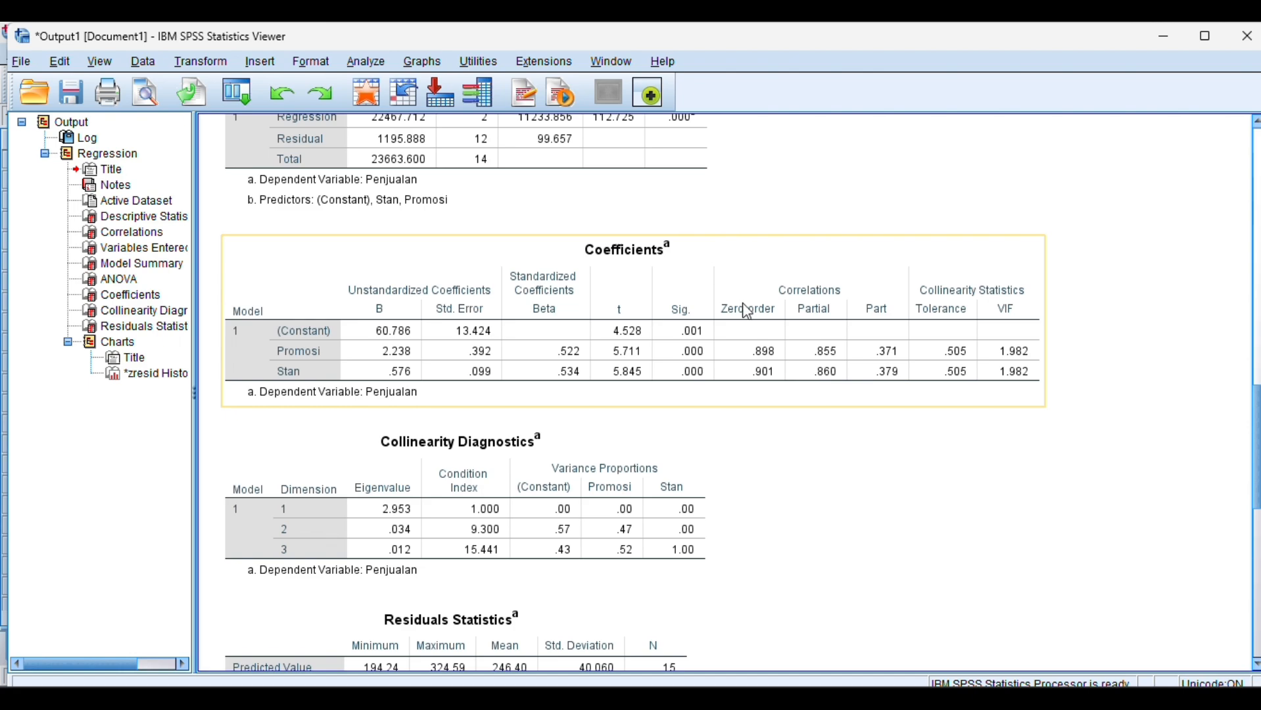
click(730, 421)
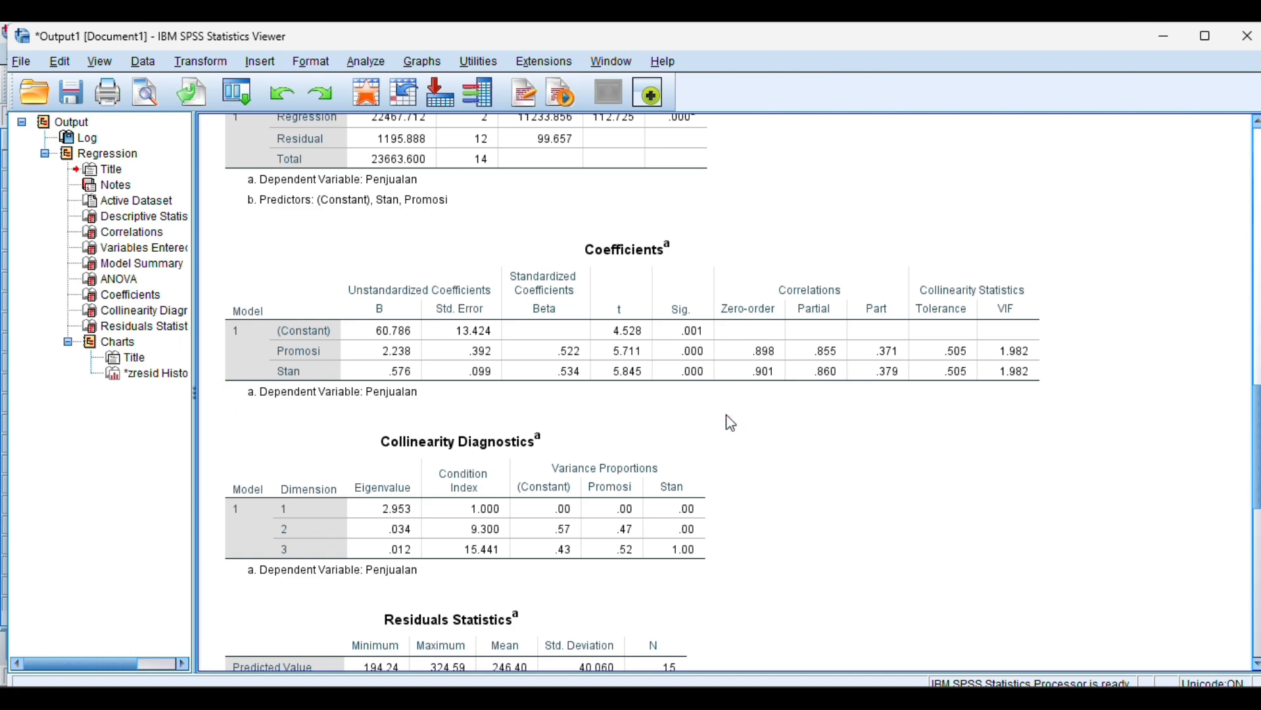
click(497, 317)
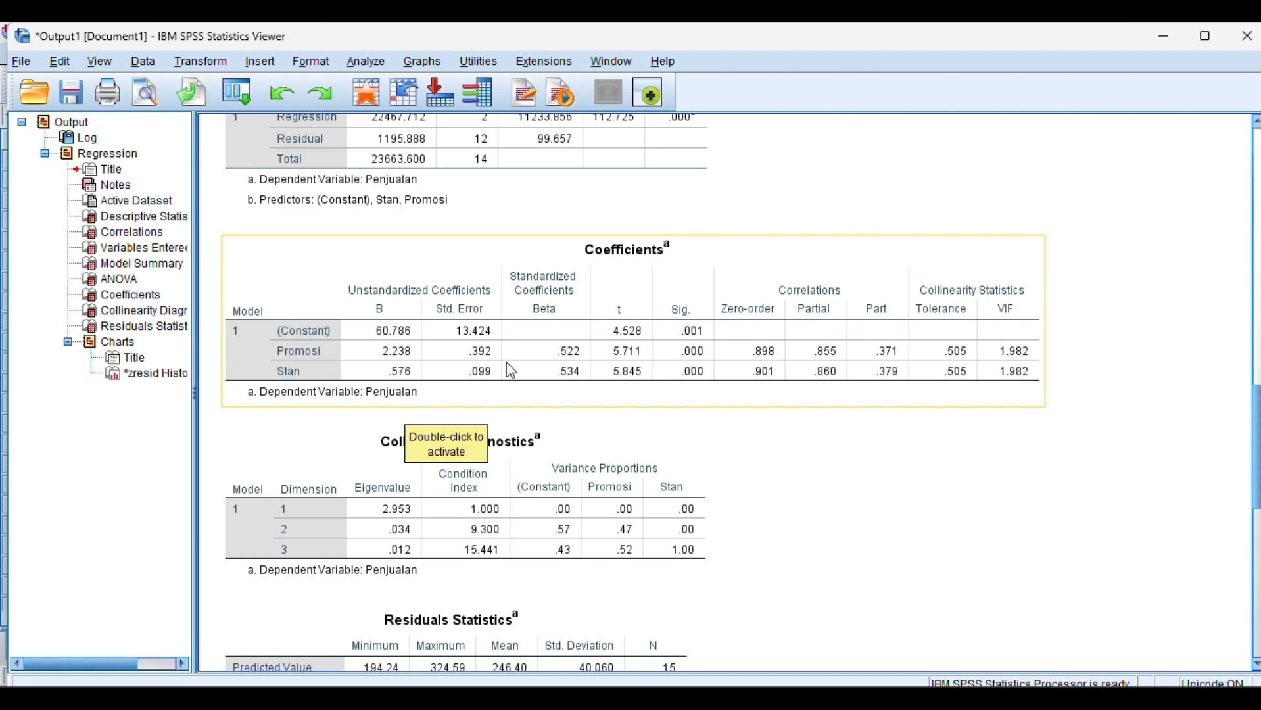
scroll(513, 371, down, 5)
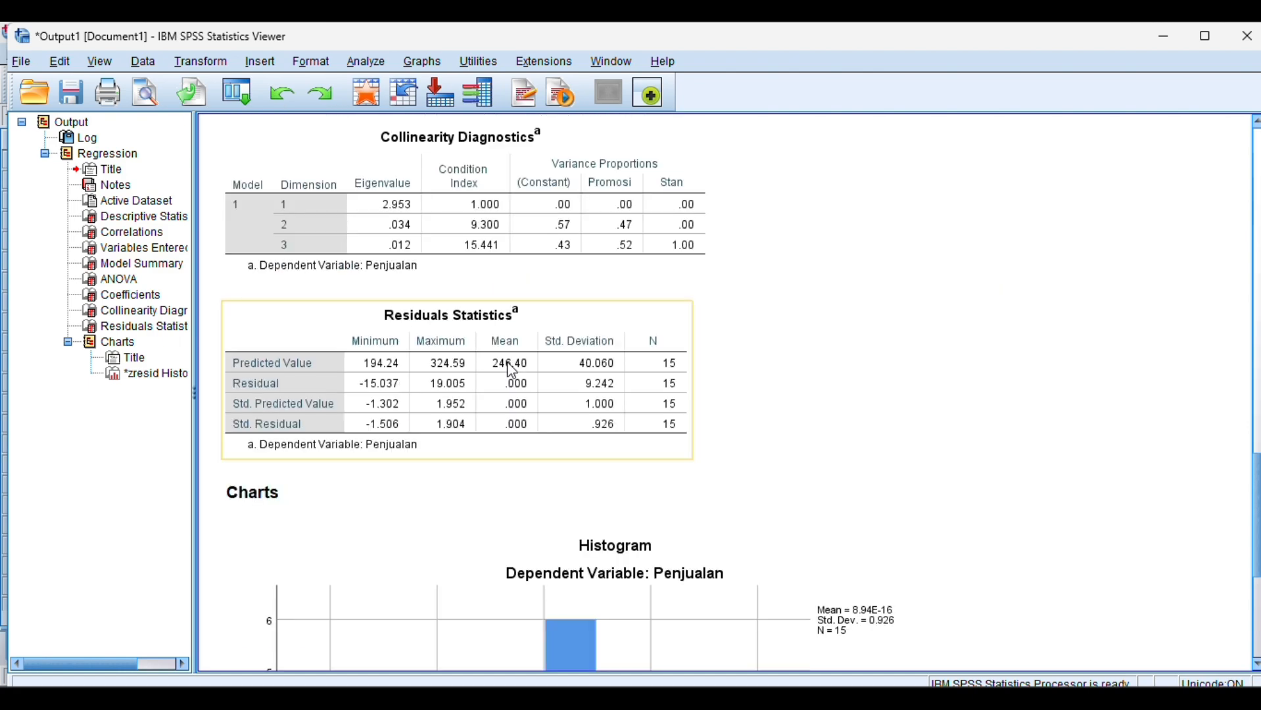
scroll(512, 371, down, 6)
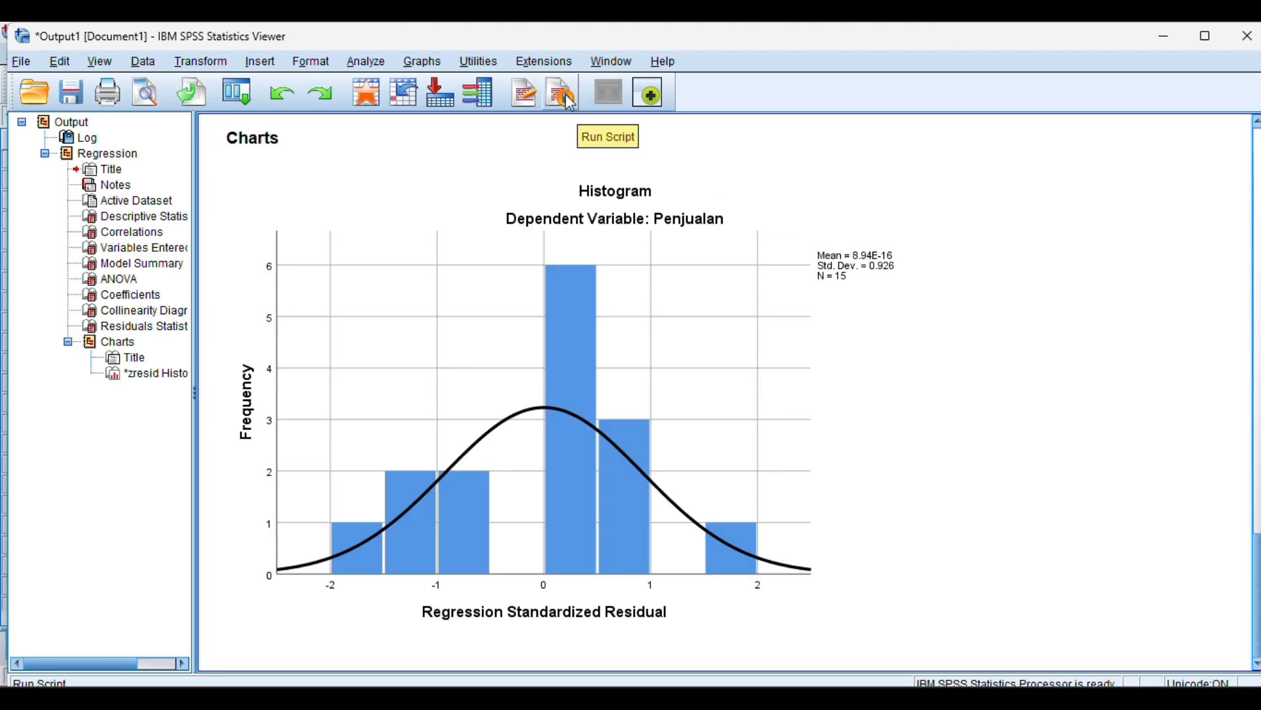
- Switch to the exercise PDF and read problem 2 on predicting income from age and work experience
key(alt+Tab)
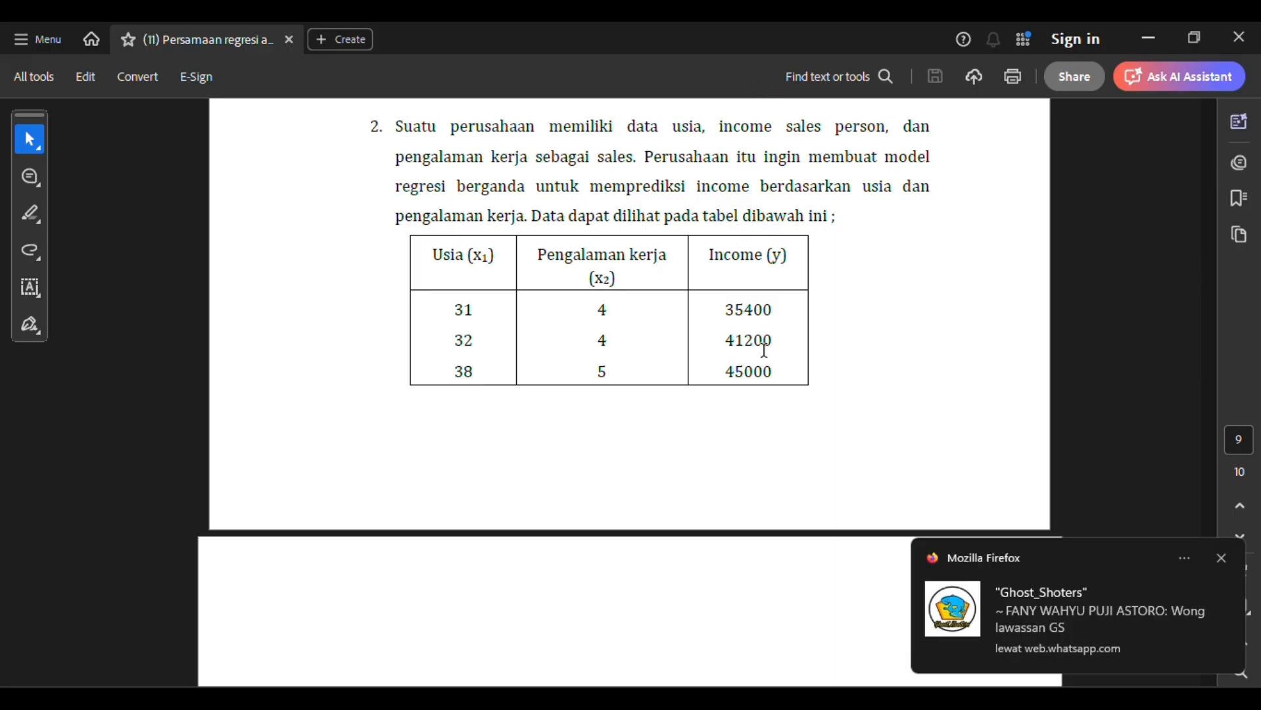
scroll(735, 427, down, 6)
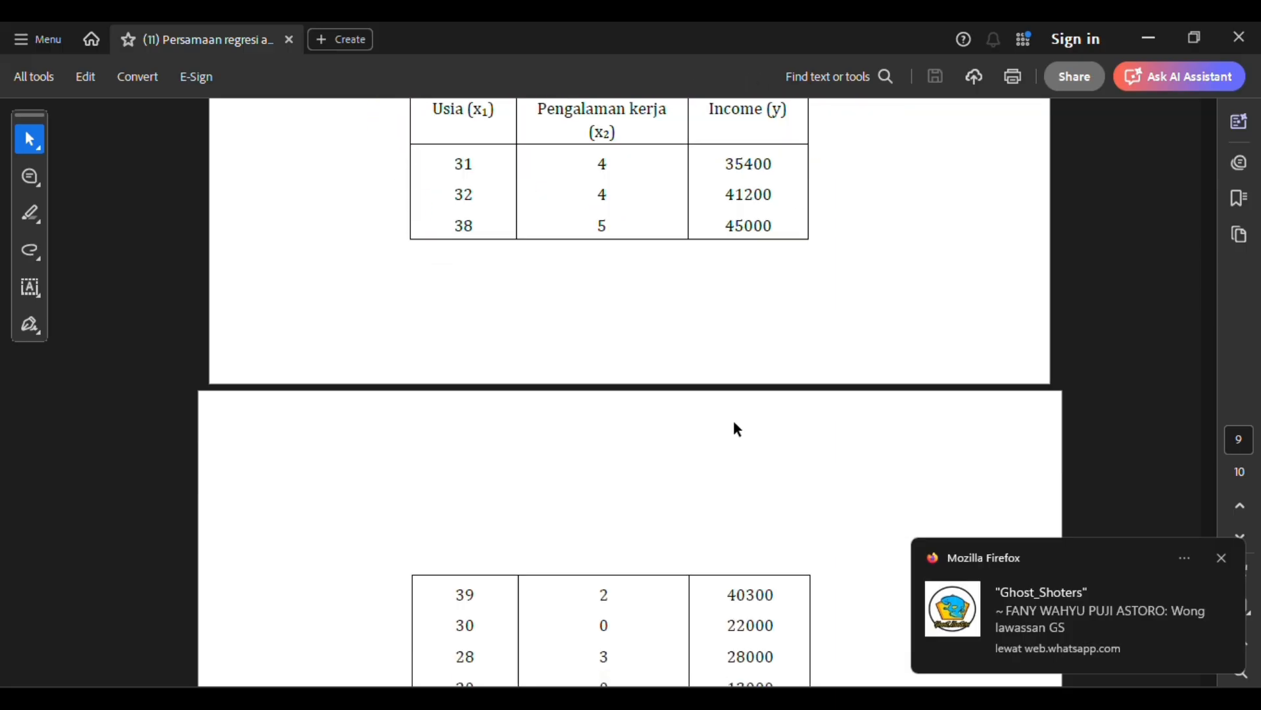
scroll(734, 421, down, 2)
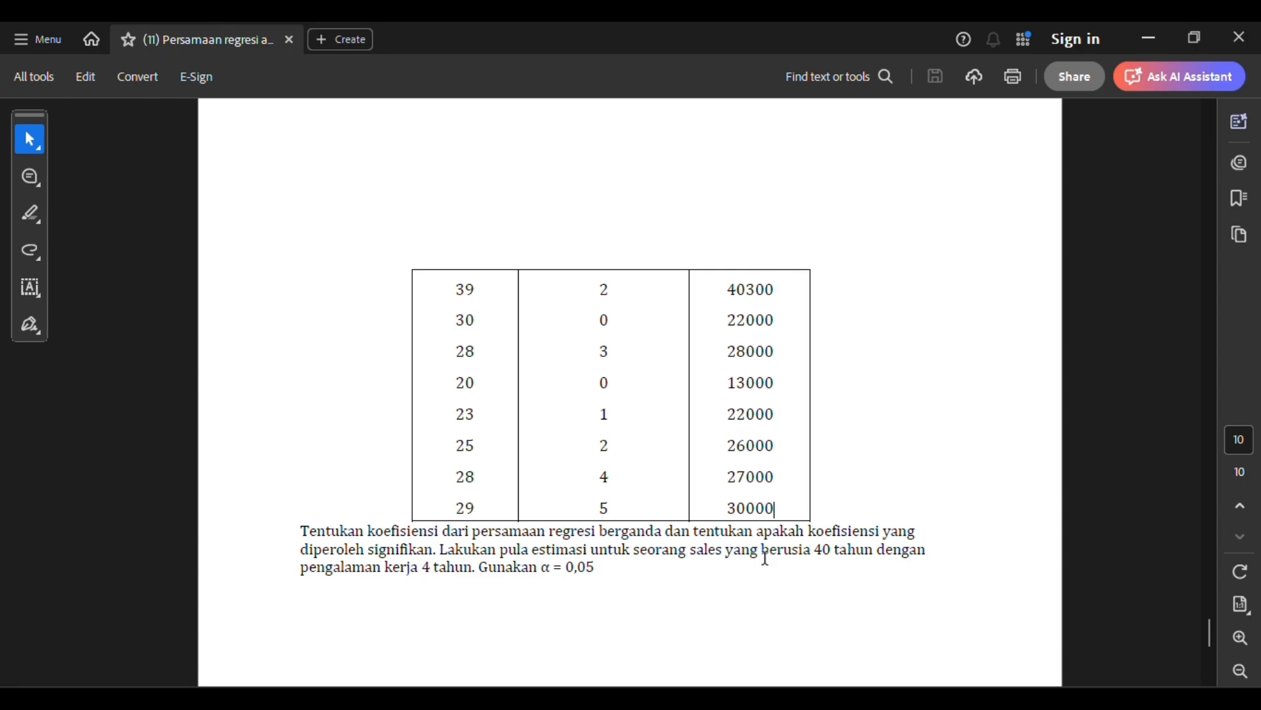
- Switch to the Untitled2 dataset in SPSS and display its Usia, Pengalaman and Income data values
mouse_move(836, 699)
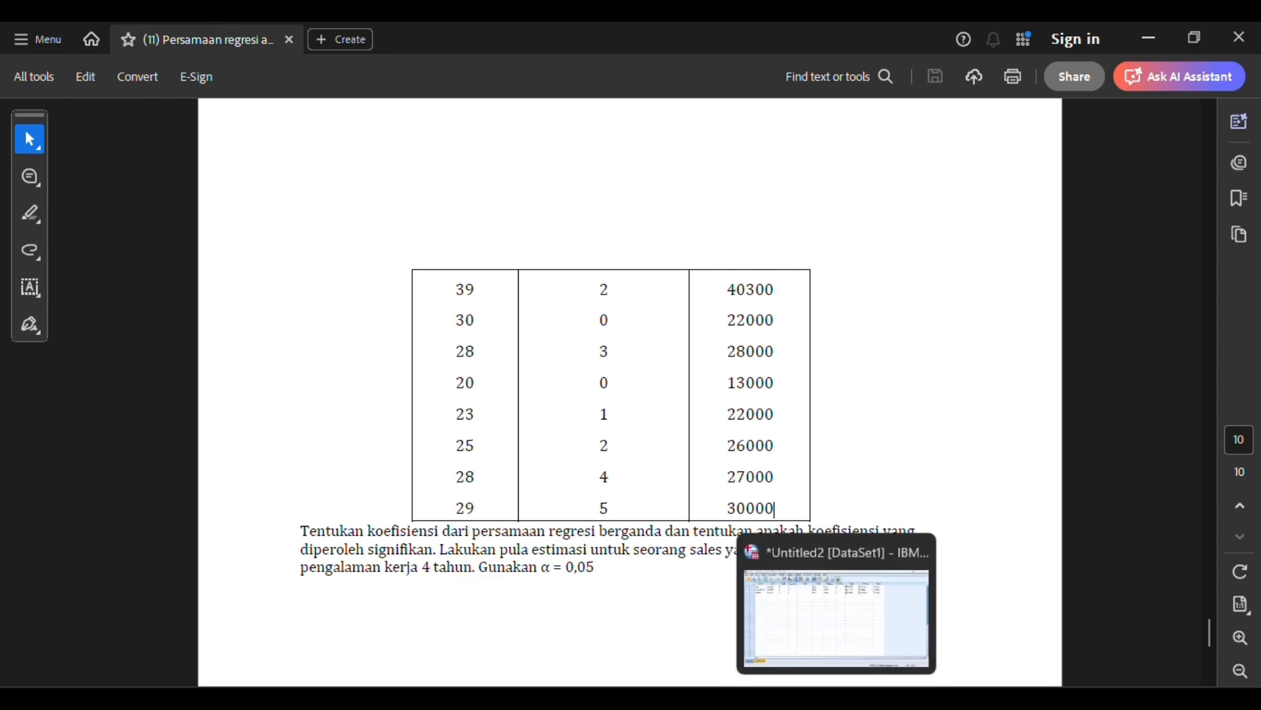
click(839, 633)
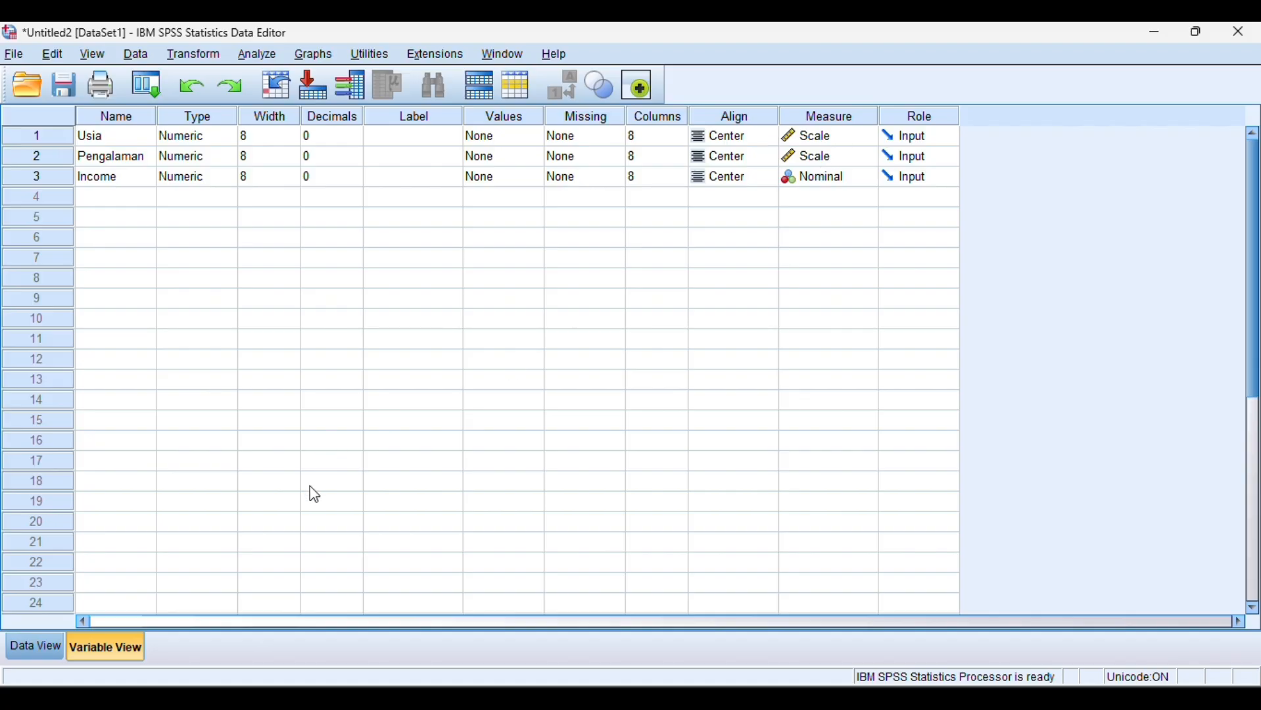
click(34, 656)
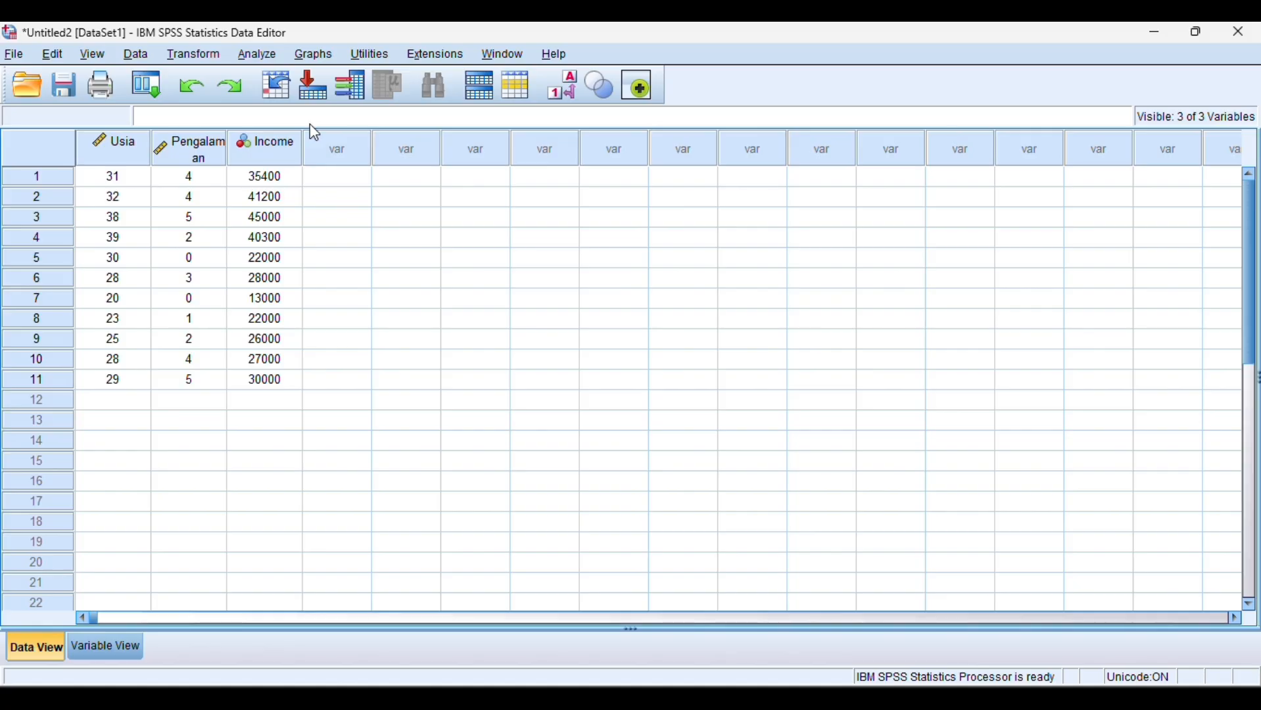
- Start a linear regression analysis with Income as the dependent variable
click(256, 56)
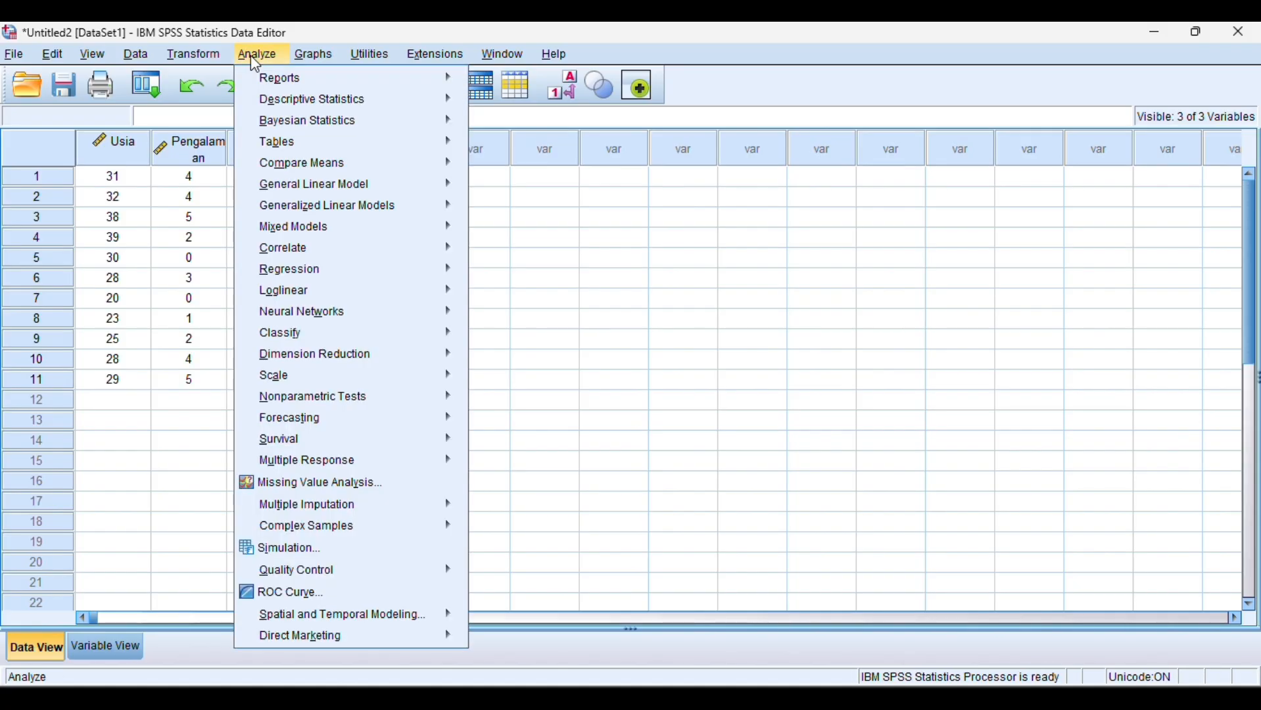
mouse_move(312, 207)
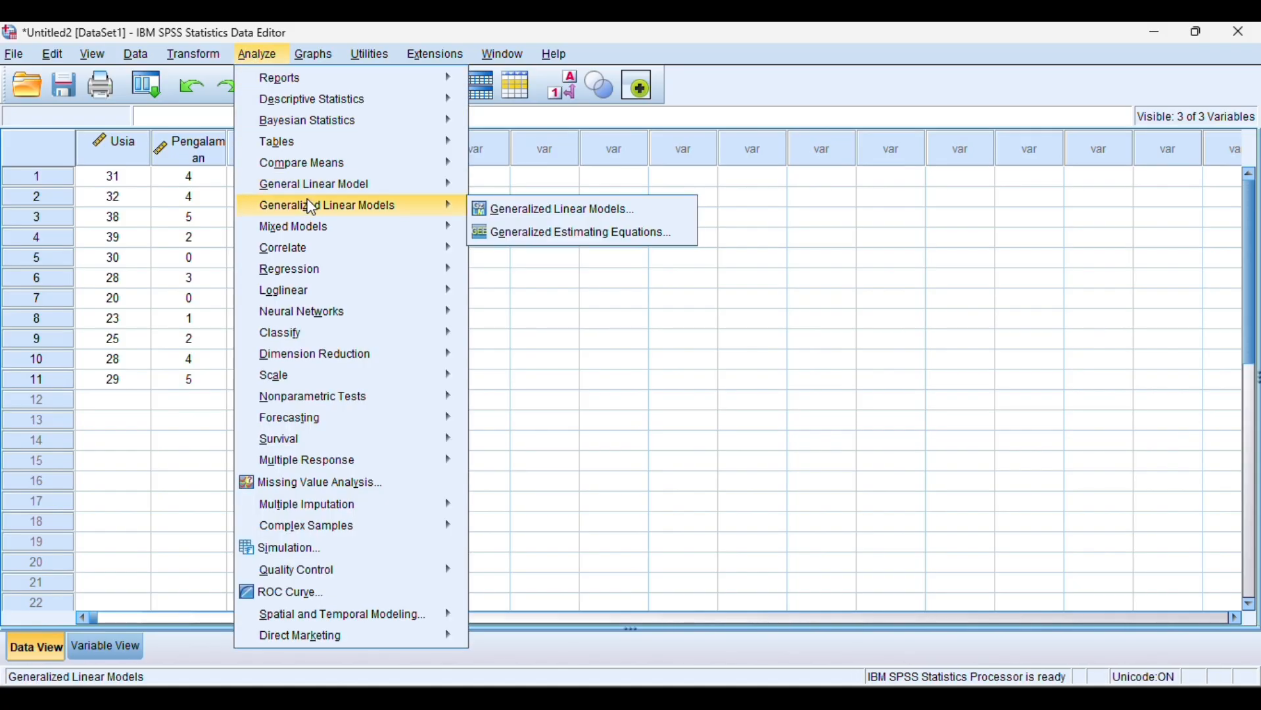
mouse_move(306, 145)
mouse_move(299, 271)
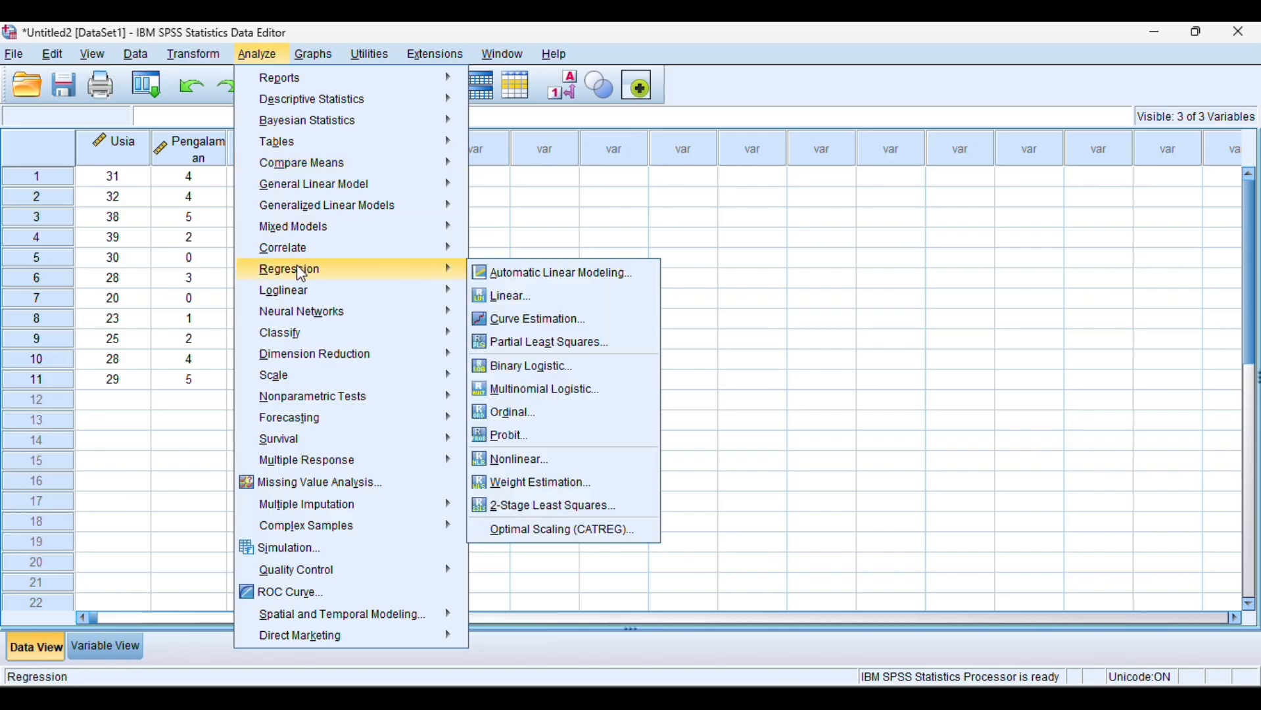
click(510, 297)
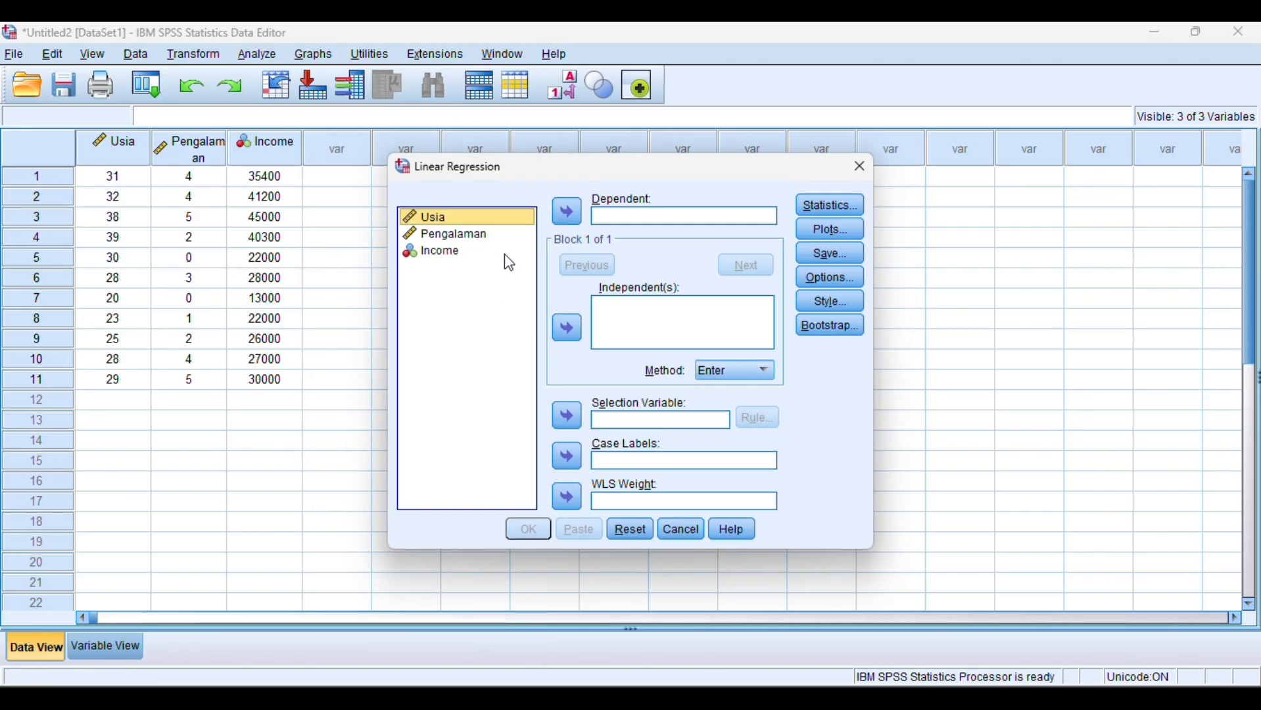
click(471, 255)
click(566, 212)
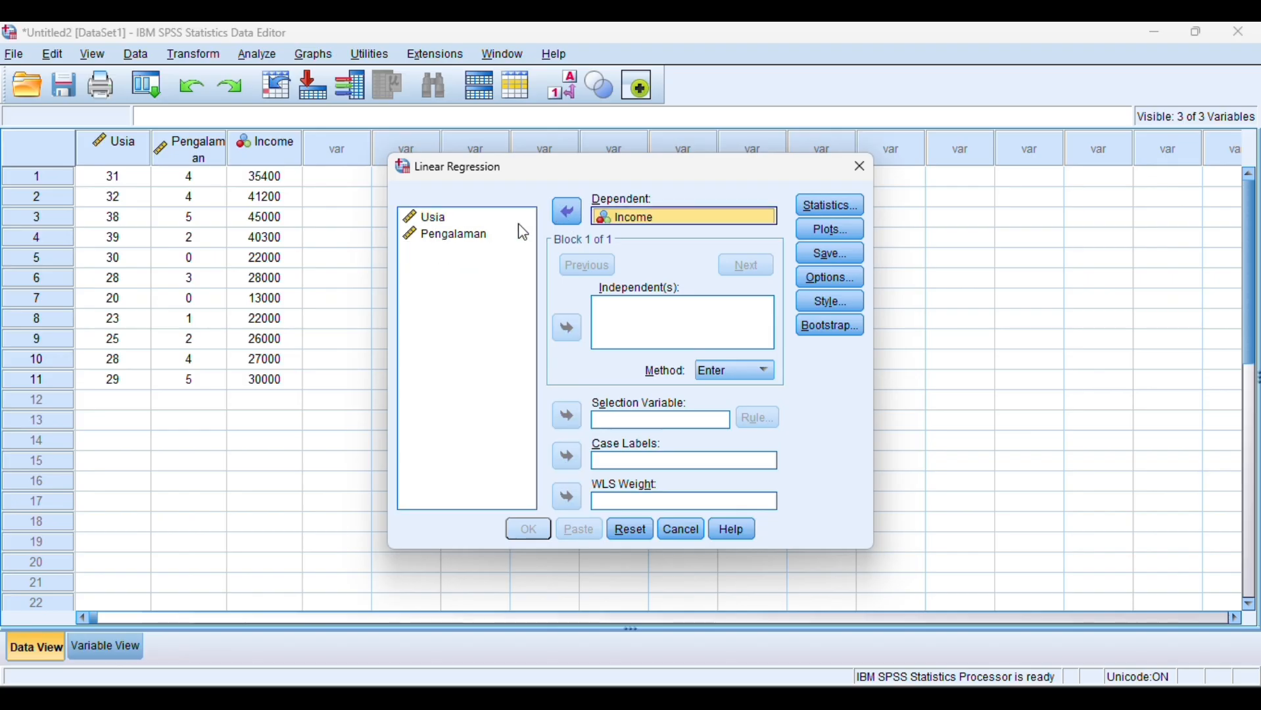
- Add Usia and Pengalaman as the independent variables of the Income regression
click(473, 221)
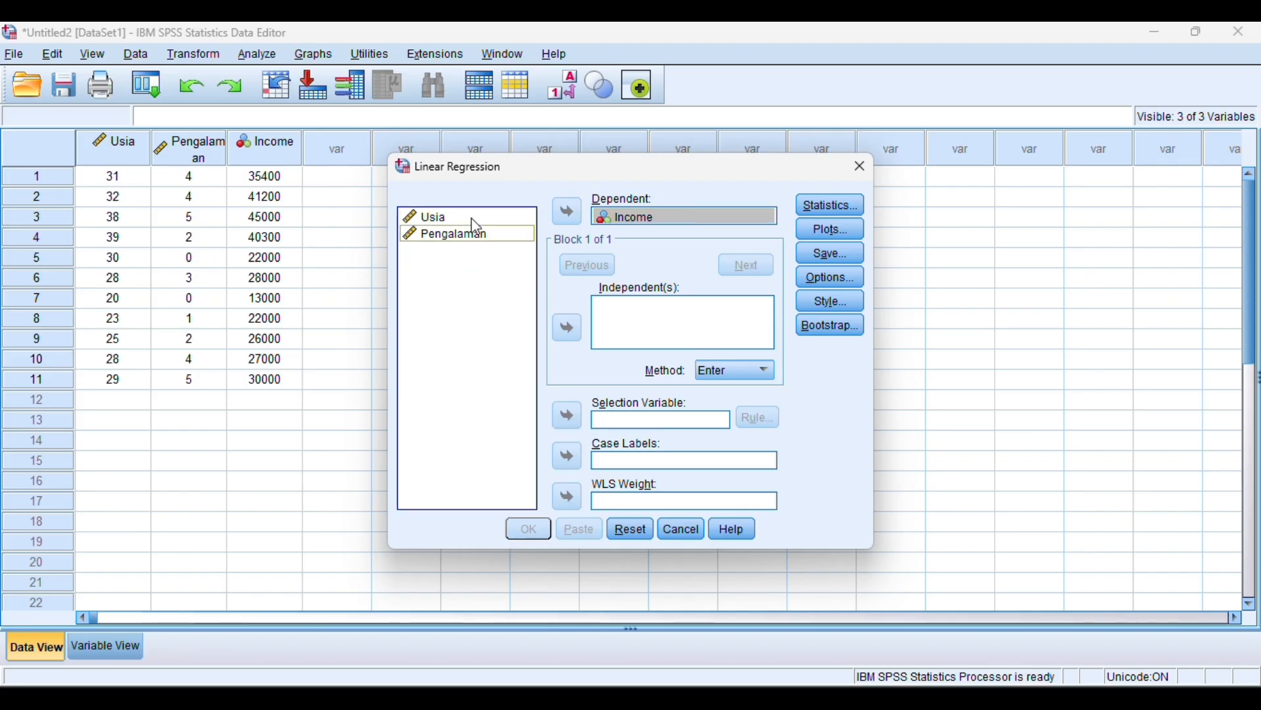
click(570, 332)
click(439, 234)
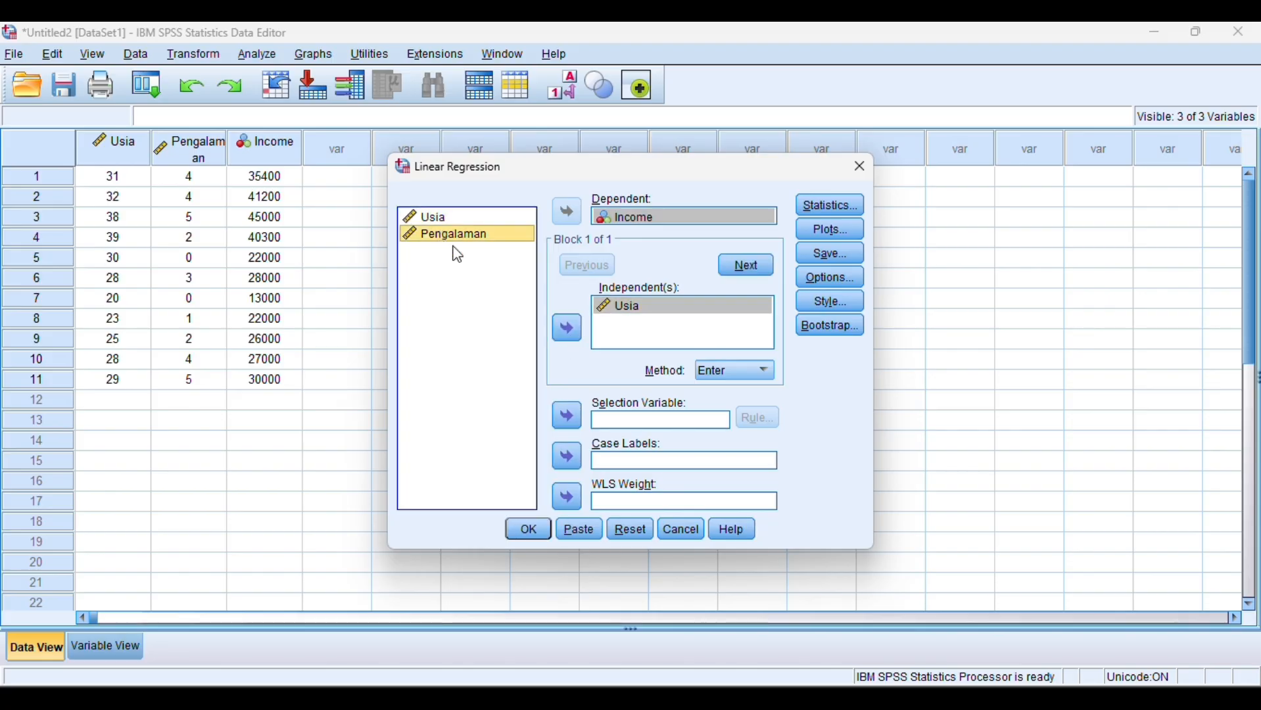
click(559, 332)
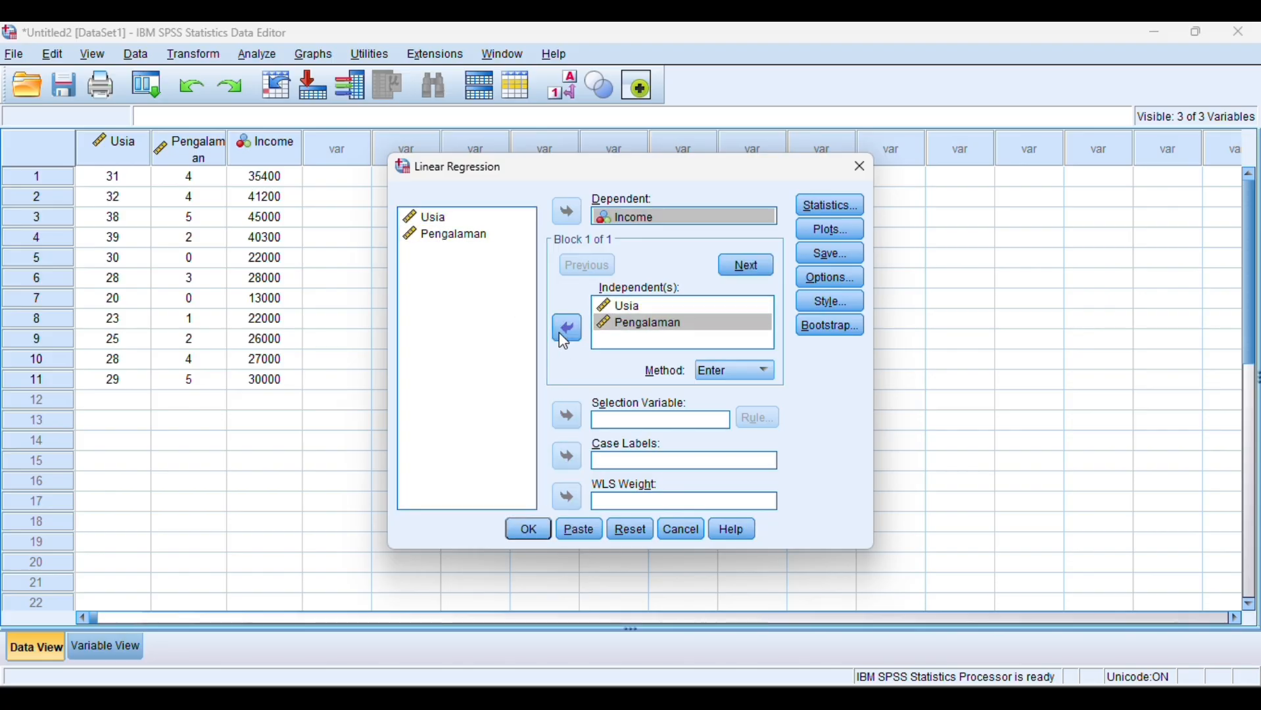
- Enable R squared change, Descriptives, Part and partial correlations, and Collinearity diagnostics in the Income regression's statistics
click(853, 205)
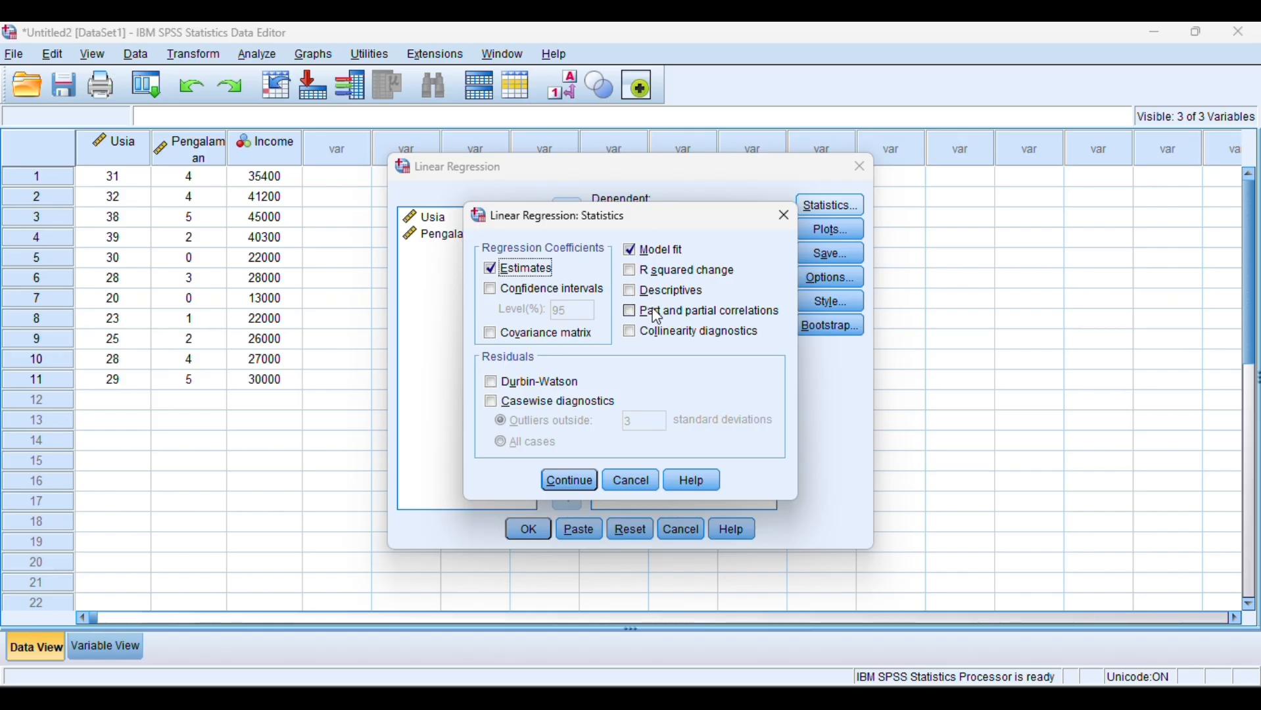
click(643, 274)
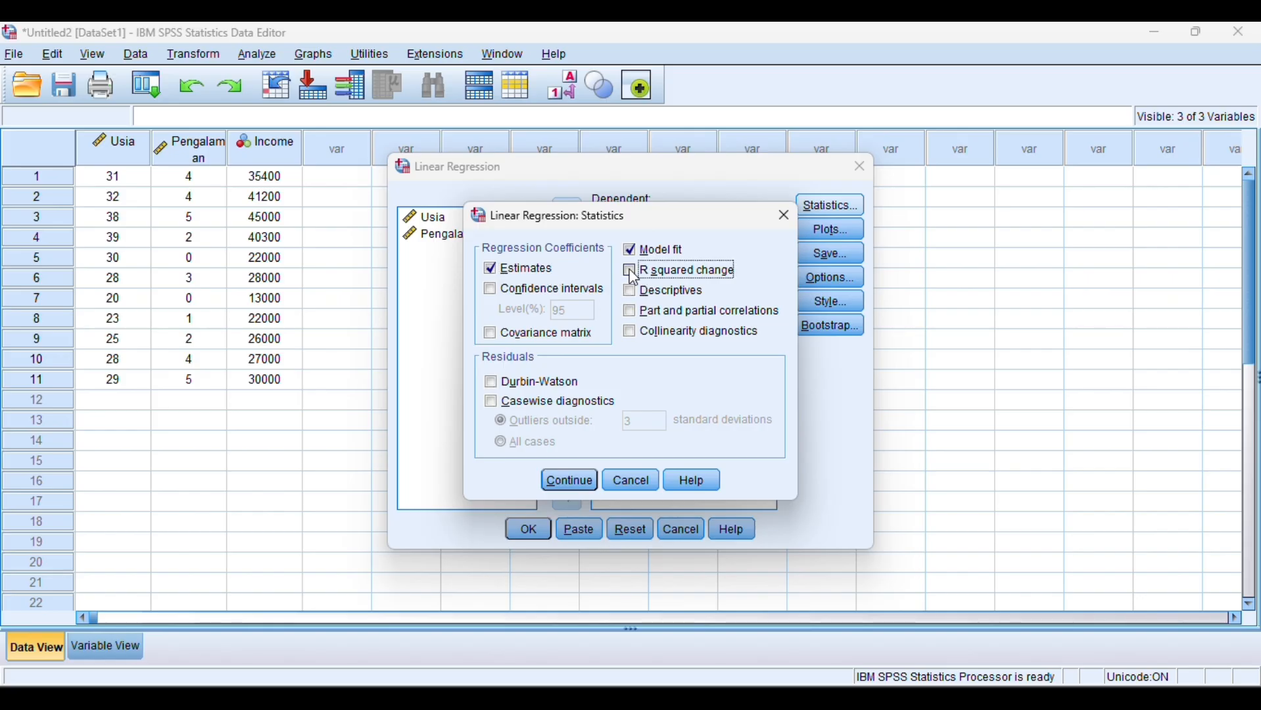
click(633, 312)
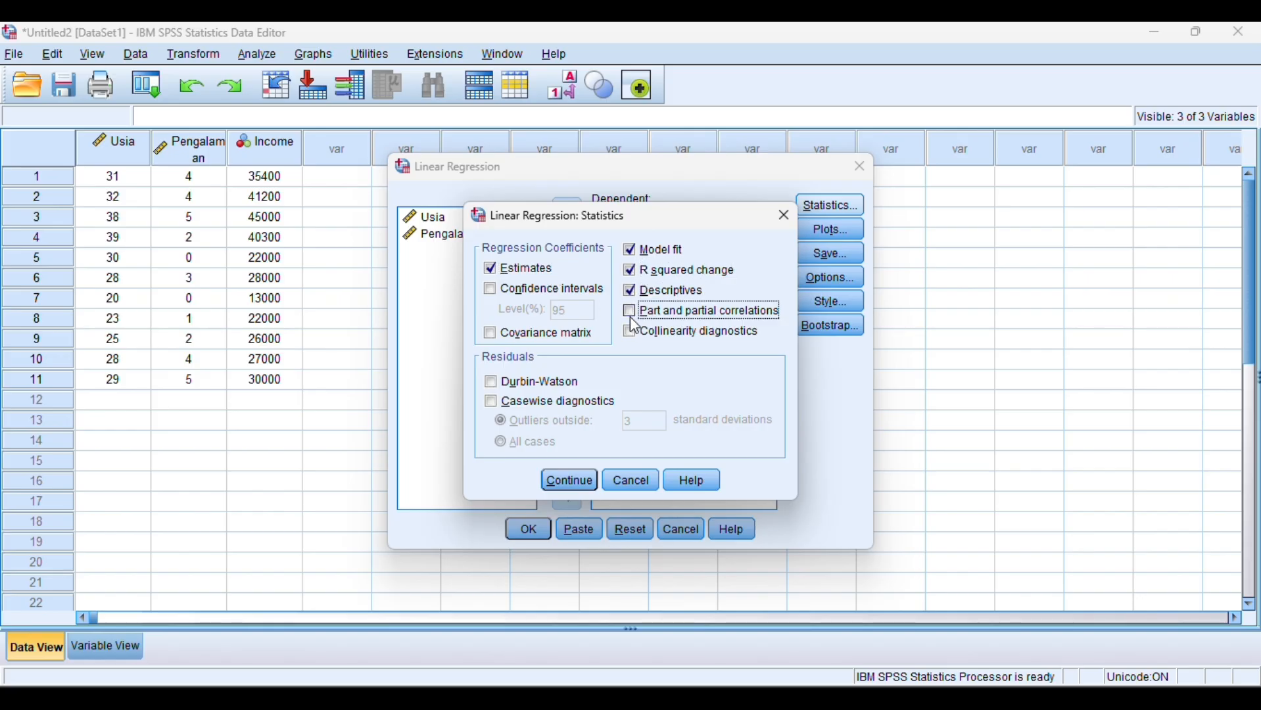
click(631, 334)
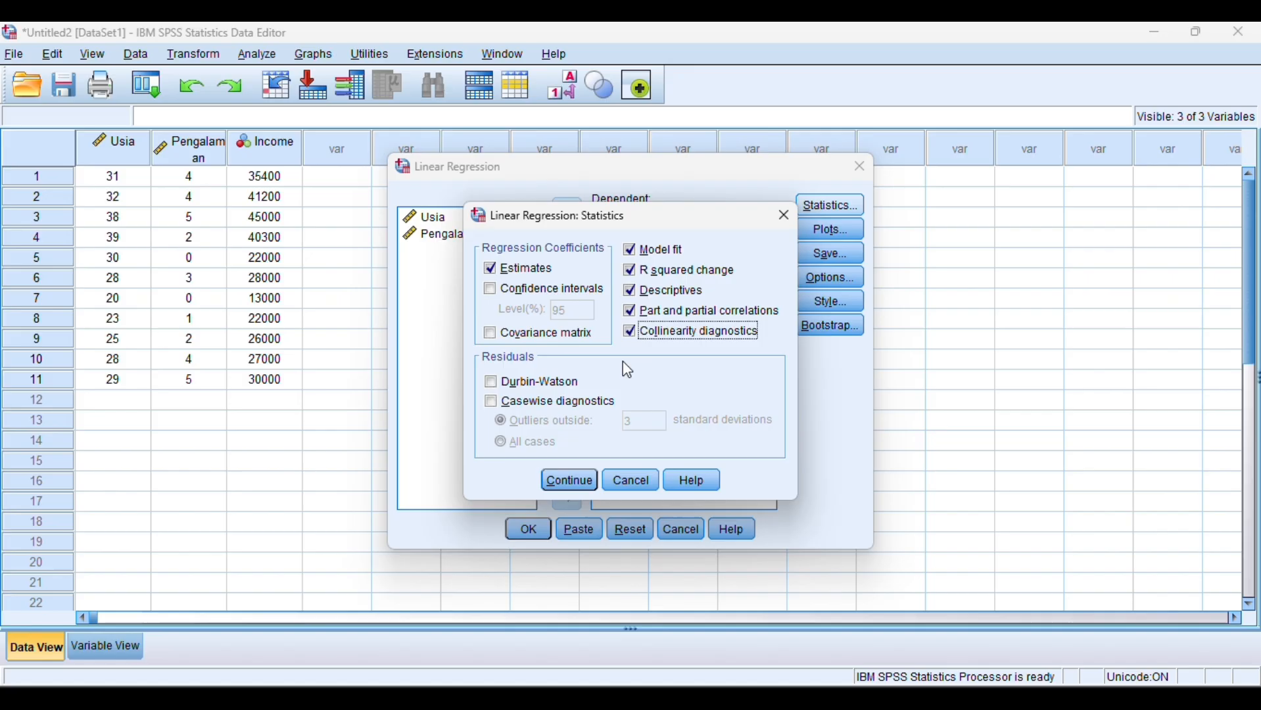
click(573, 473)
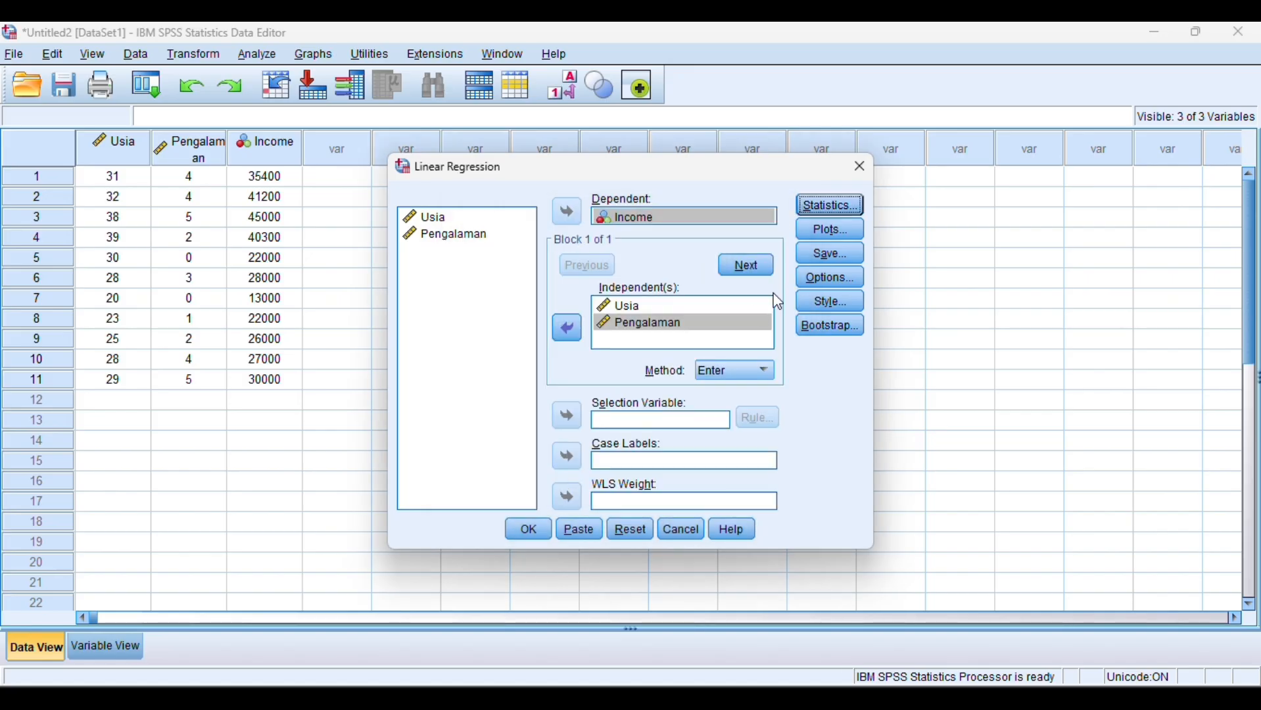
- Include a histogram of the standardized residuals in the Income regression's plots
click(828, 230)
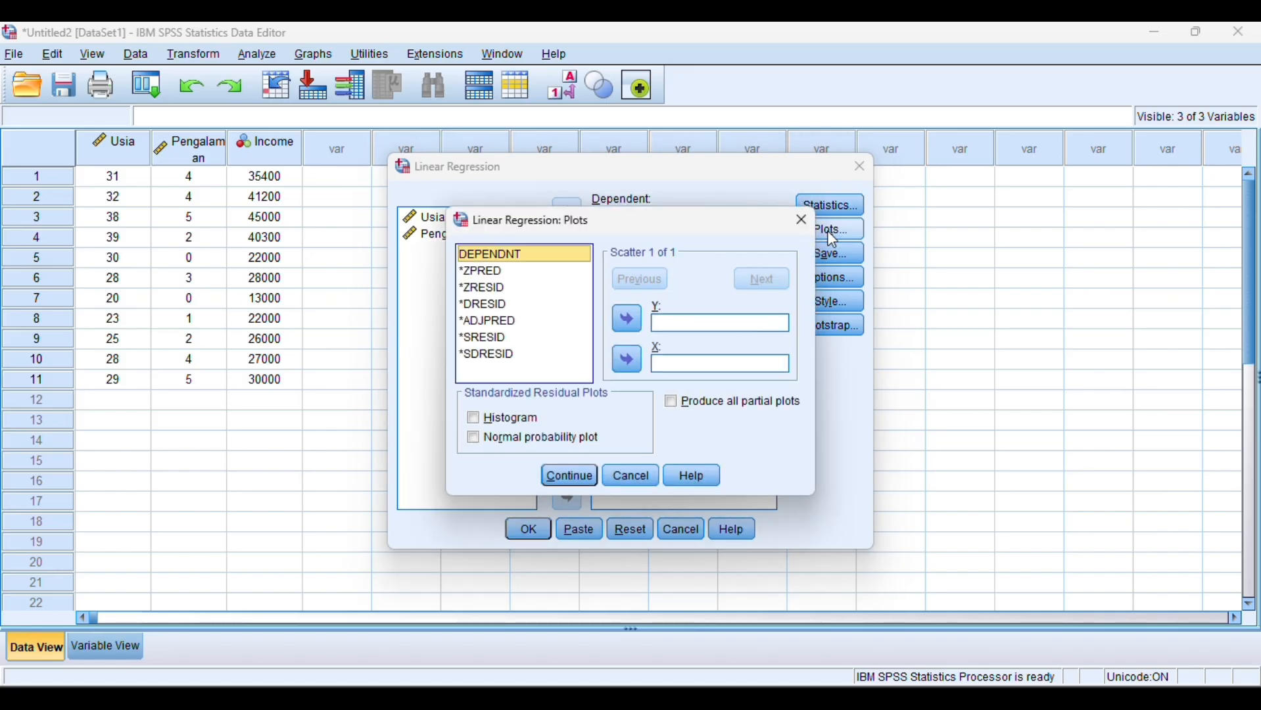
click(482, 424)
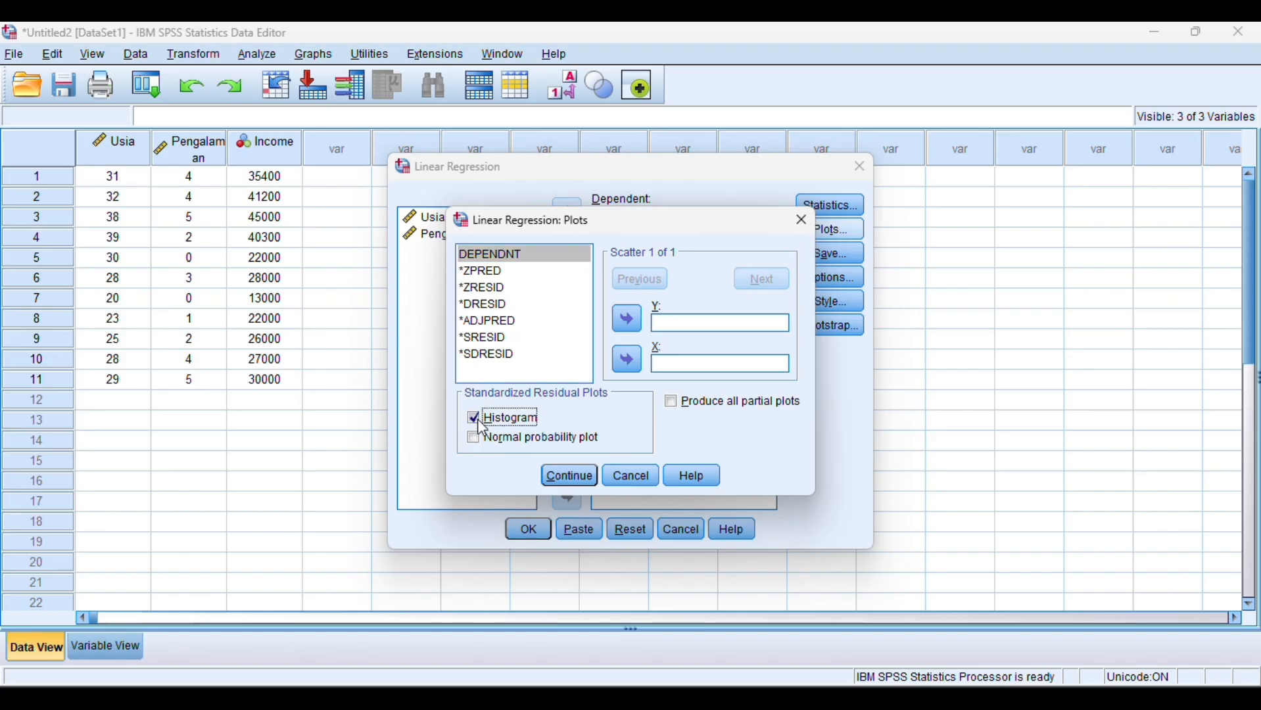
click(570, 476)
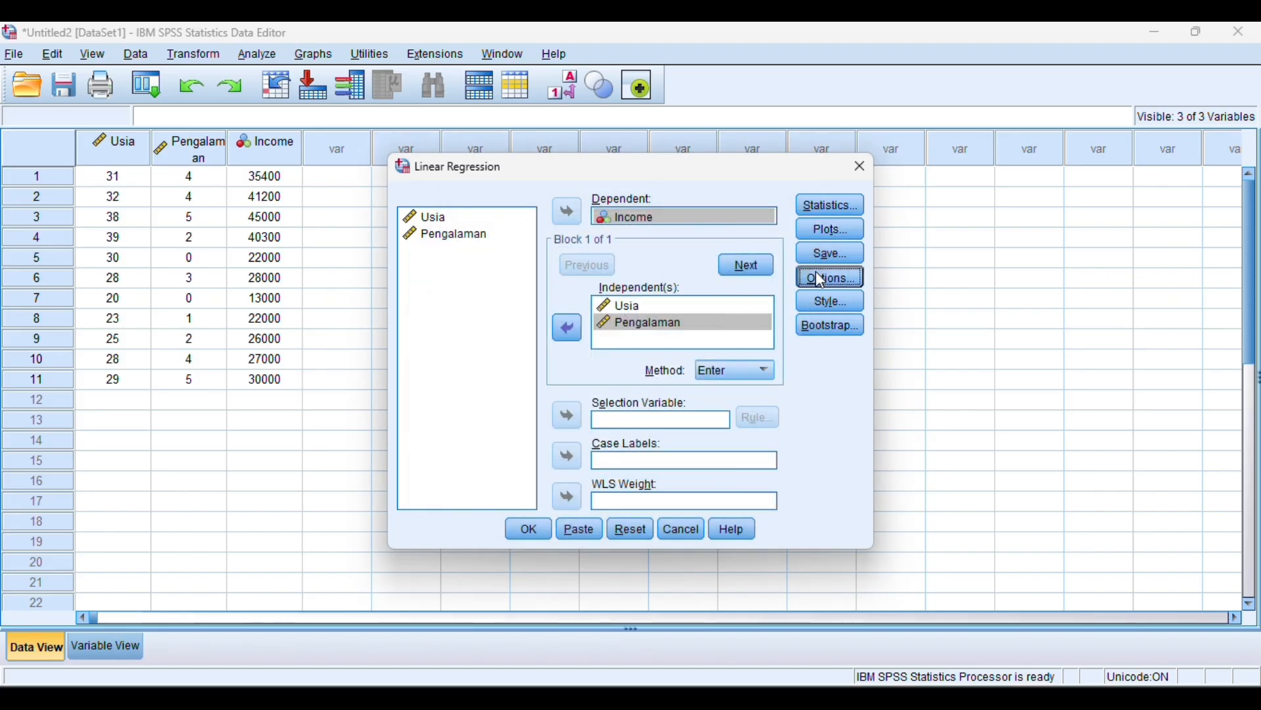
- Keep the probability-of-F criteria at .05 entry and .10 removal with the constant included, and run the Income regression
click(822, 280)
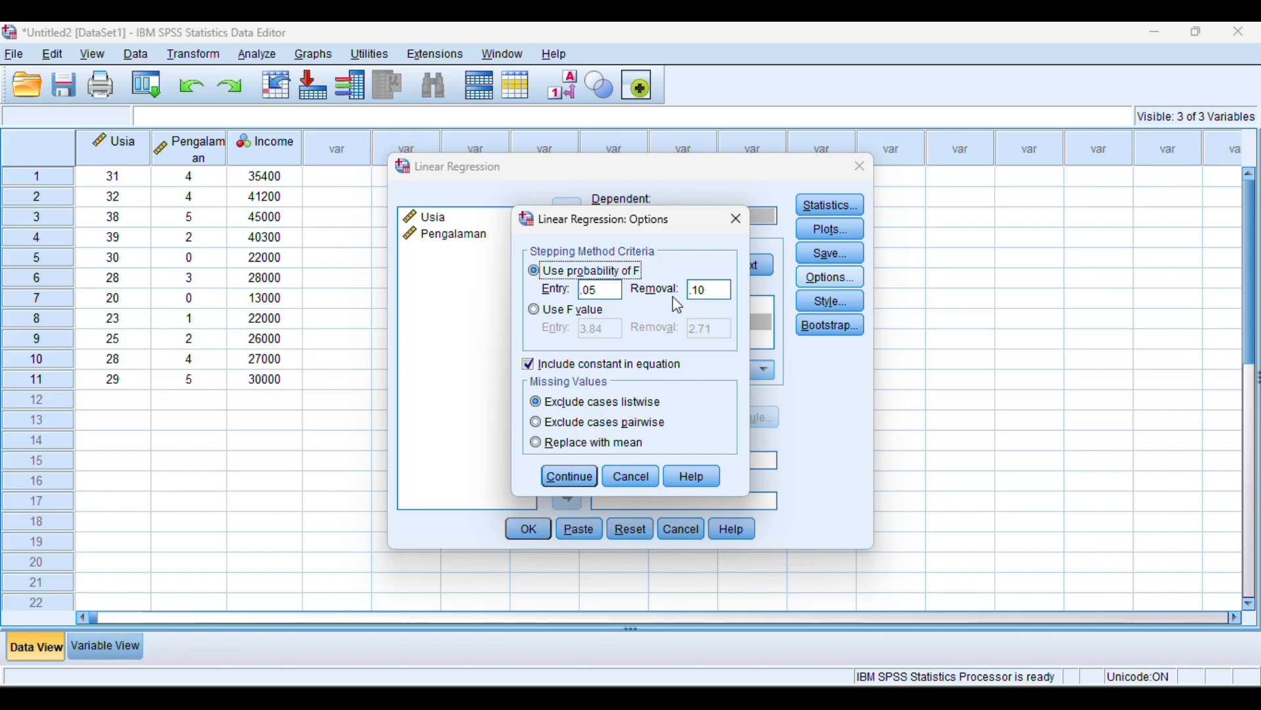
click(578, 474)
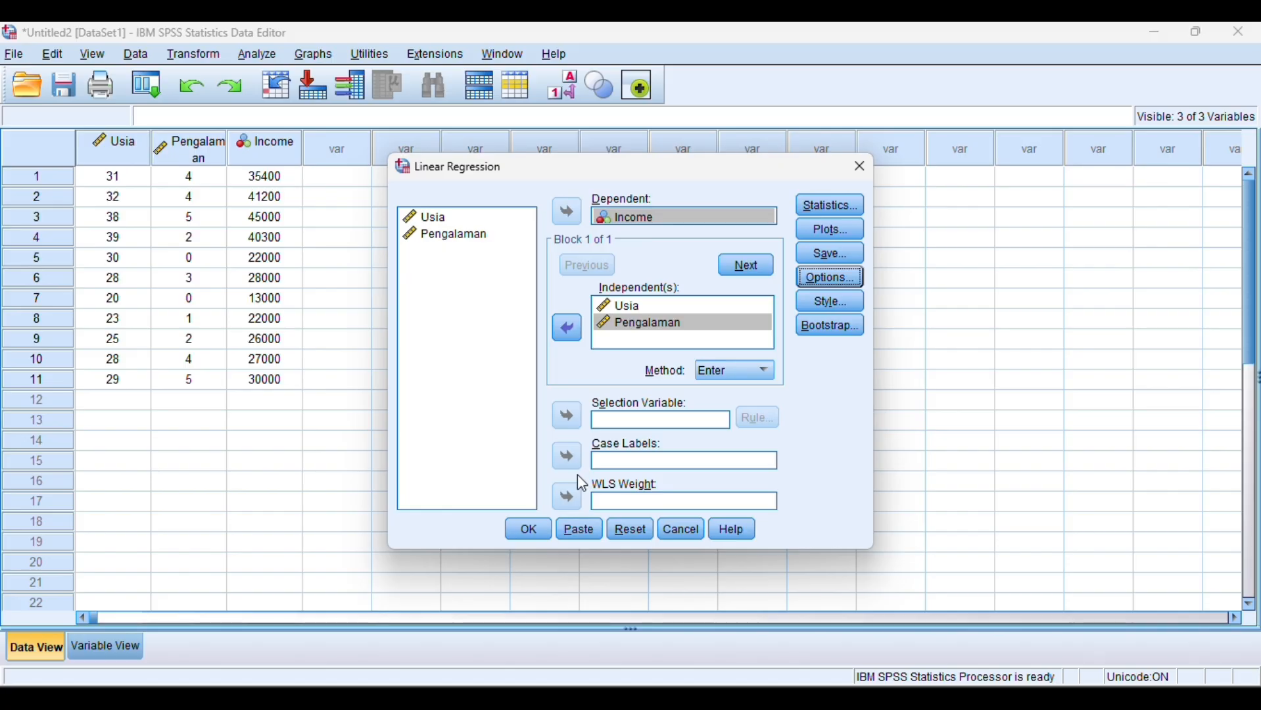
click(520, 527)
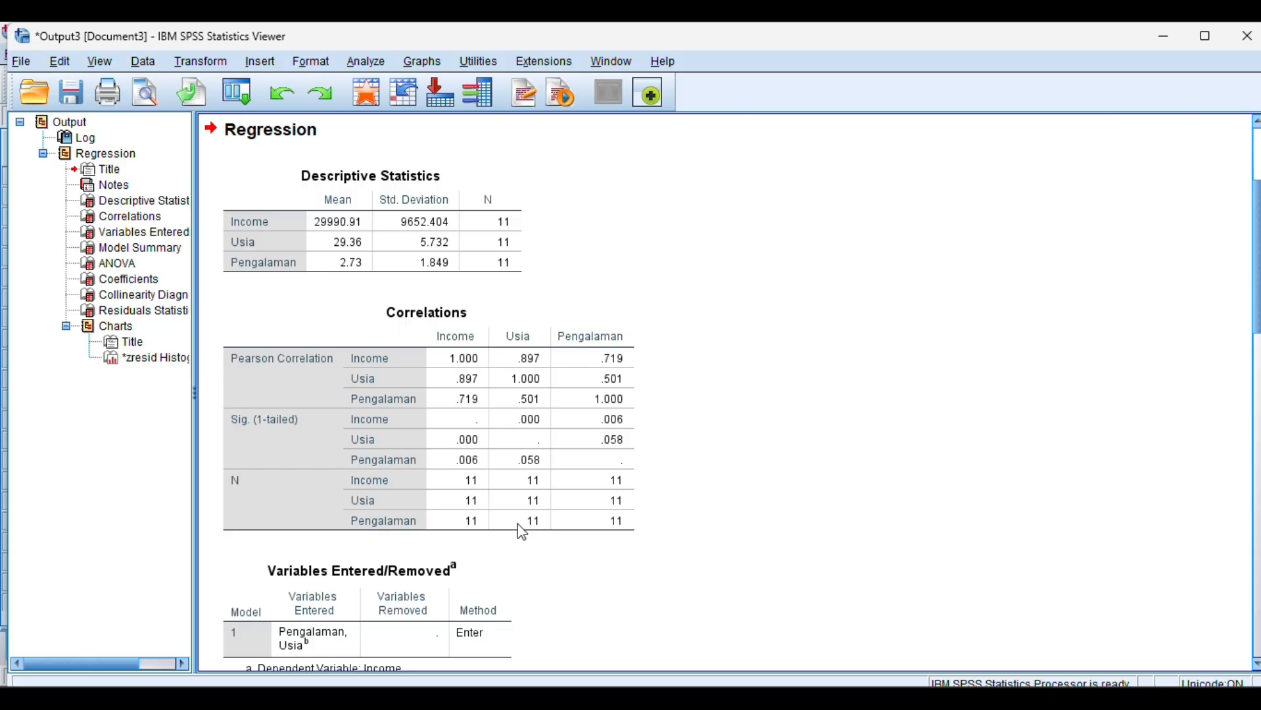
- Examine the Income regression's descriptive statistics, correlations, entered variables, Model Summary and ANOVA tables
click(523, 533)
scroll(708, 406, down, 5)
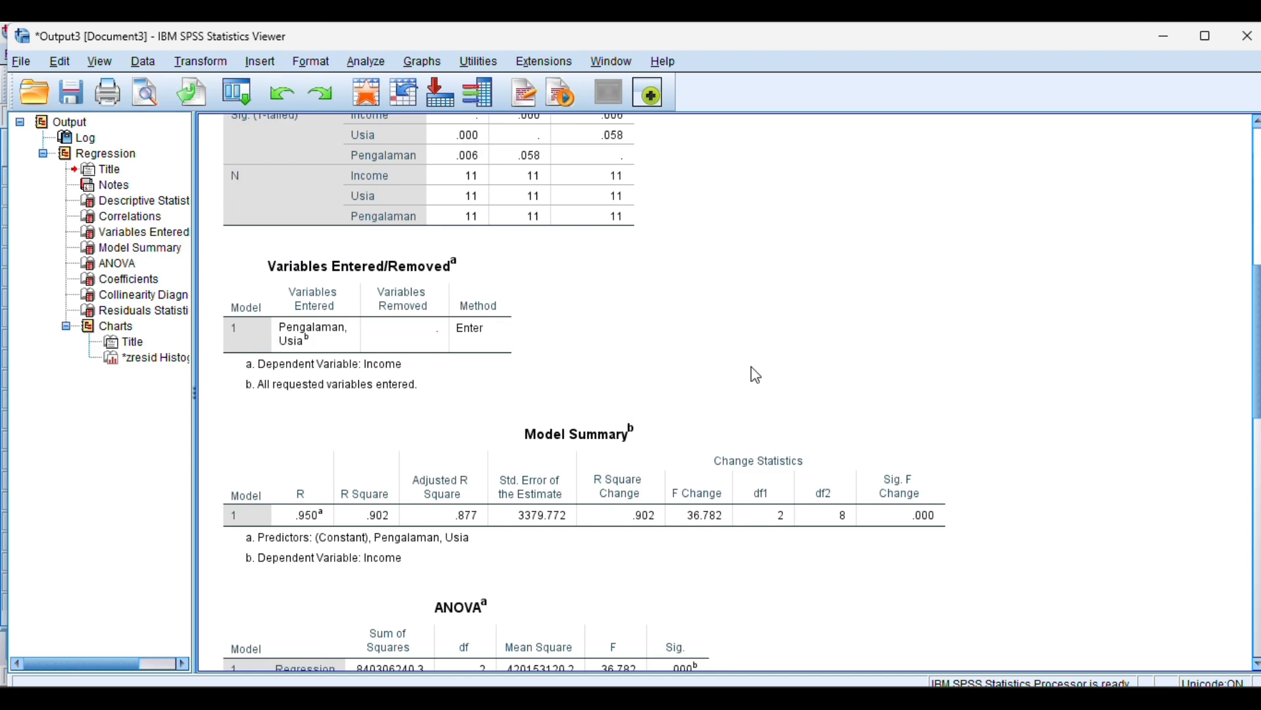
scroll(798, 382, down, 5)
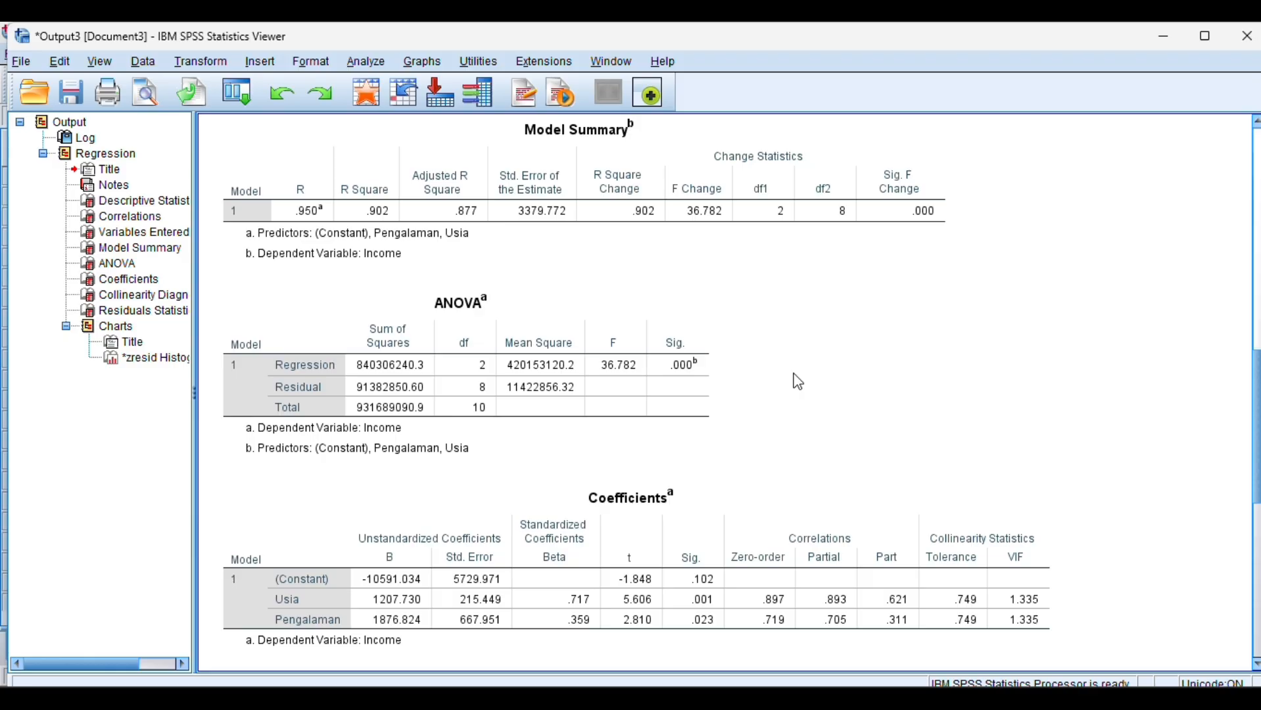
click(280, 242)
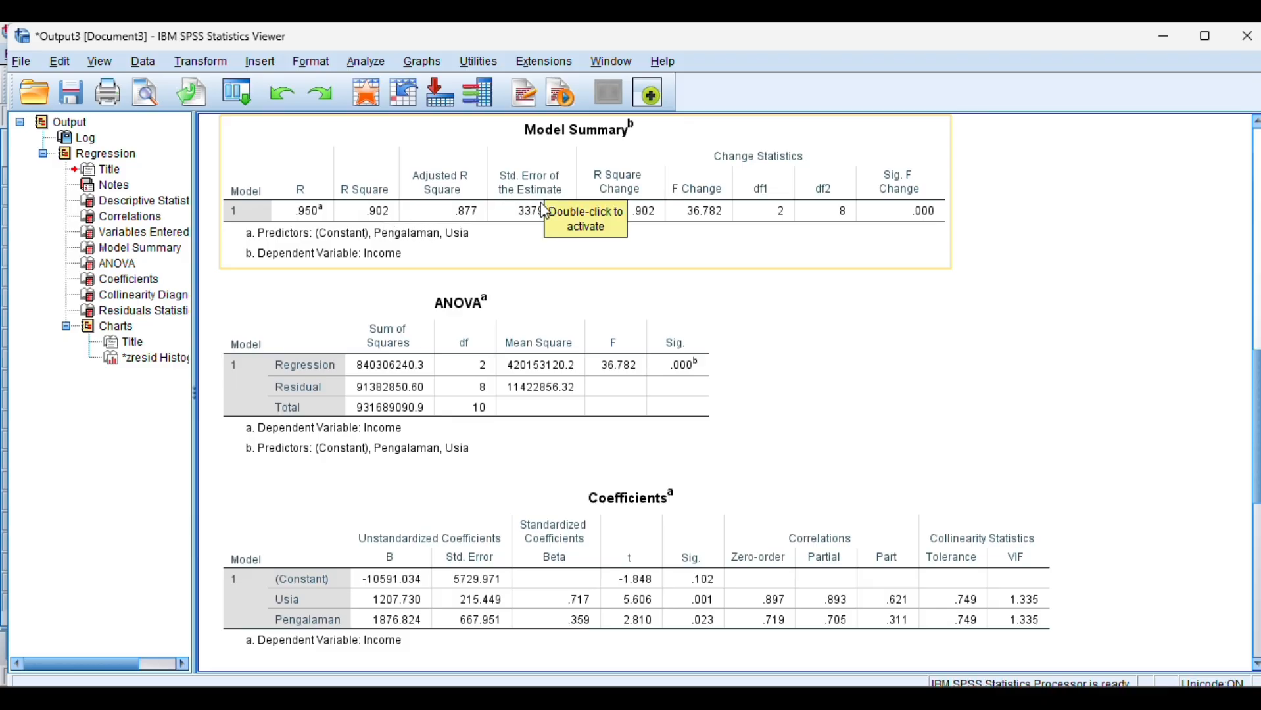
click(526, 252)
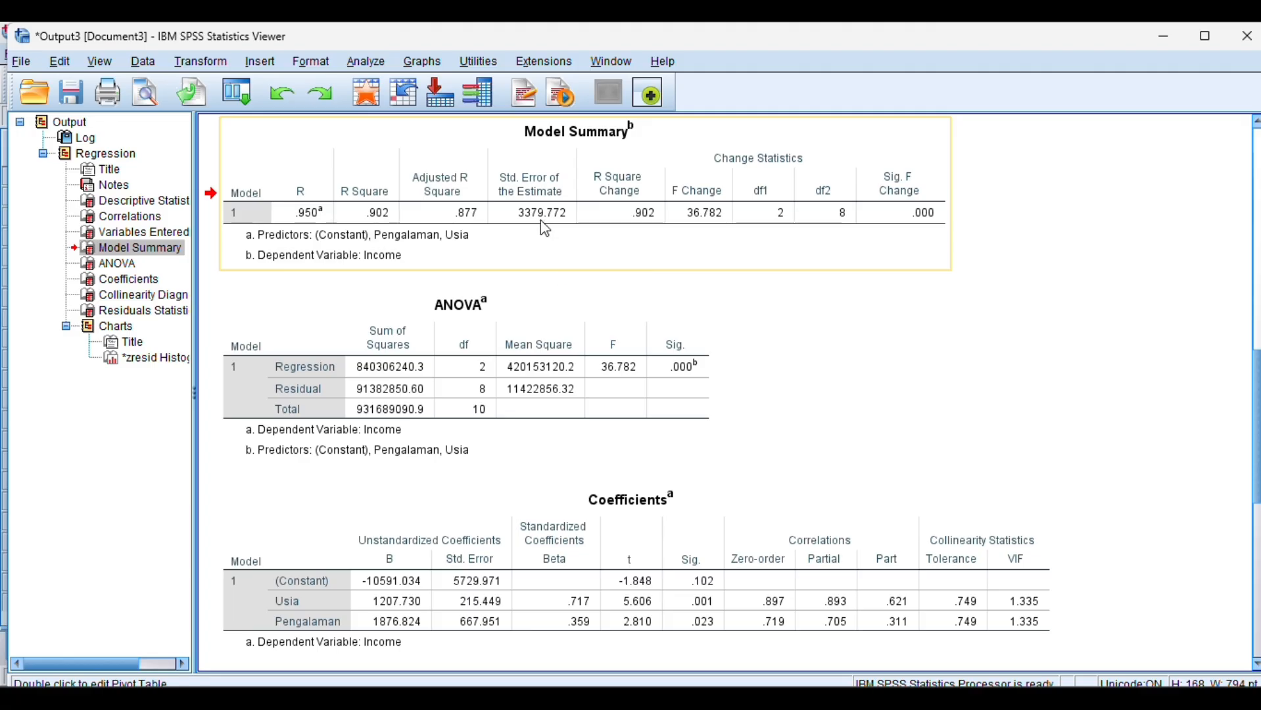
right_click(555, 263)
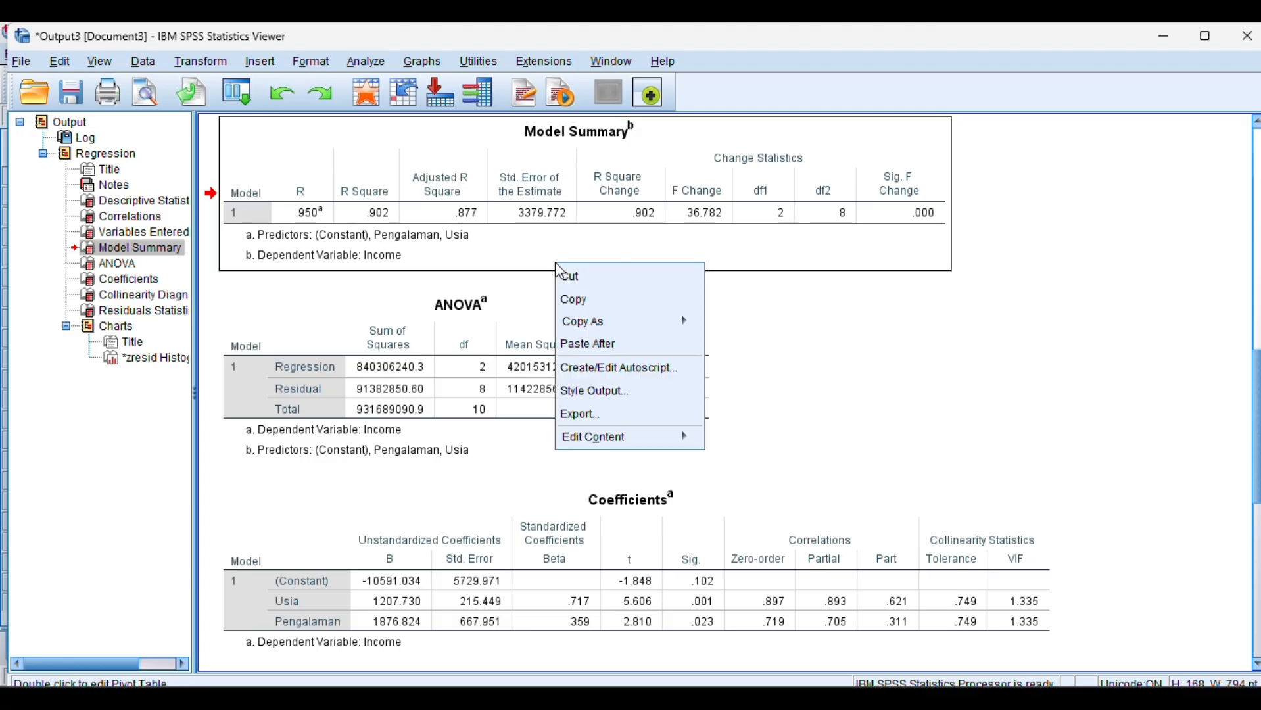
key(Escape)
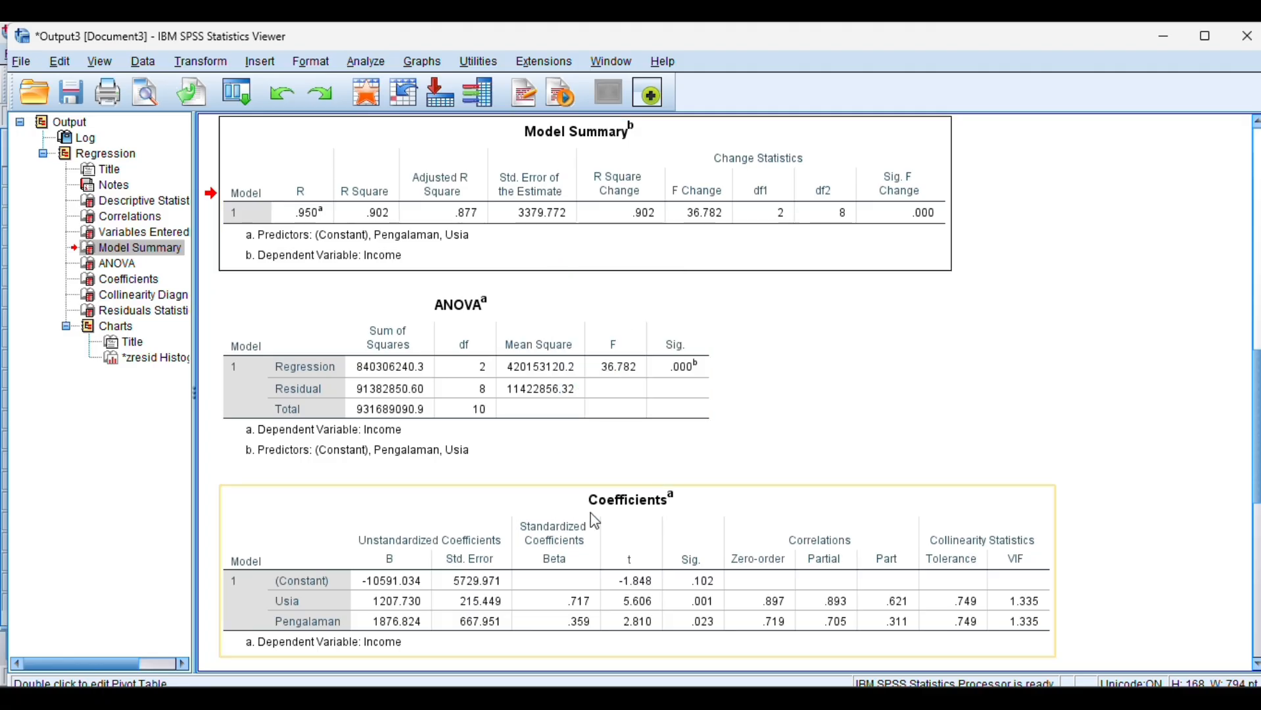
- Review the Income regression's coefficients, collinearity diagnostics, residuals statistics and the histogram of standardized residuals
scroll(804, 427, down, 5)
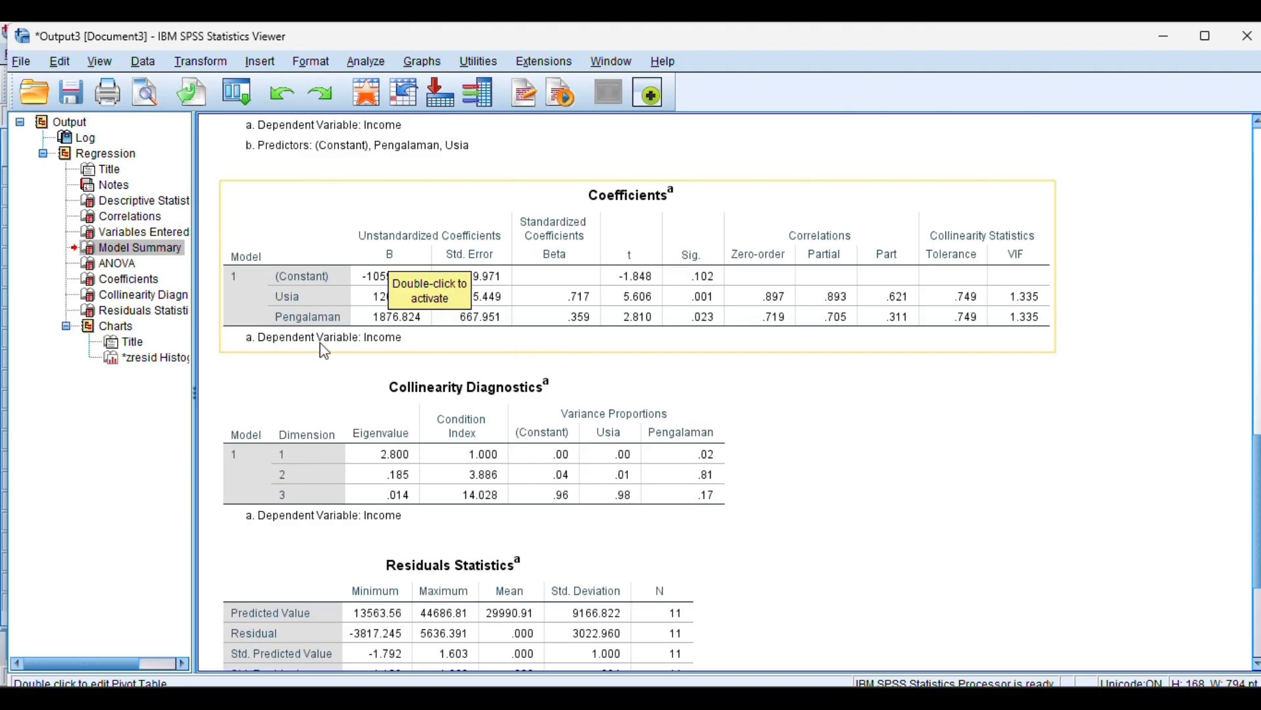
click(329, 375)
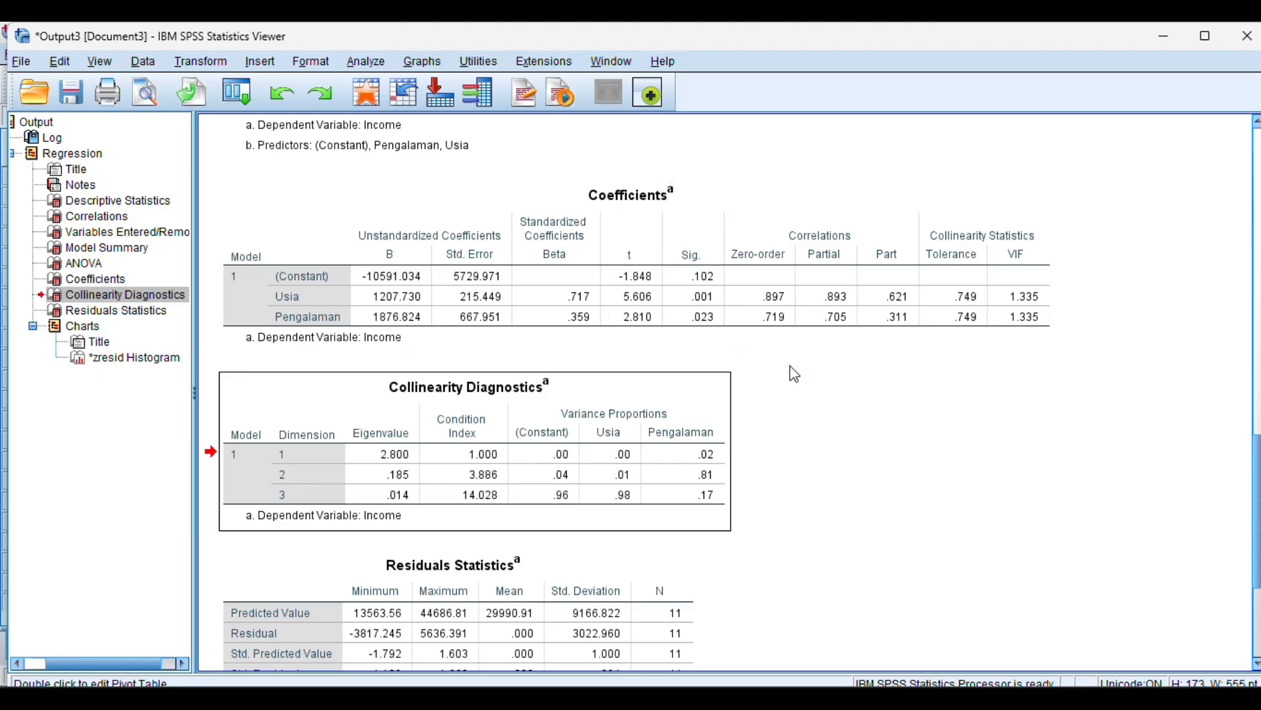
scroll(822, 388, down, 3)
scroll(863, 406, down, 4)
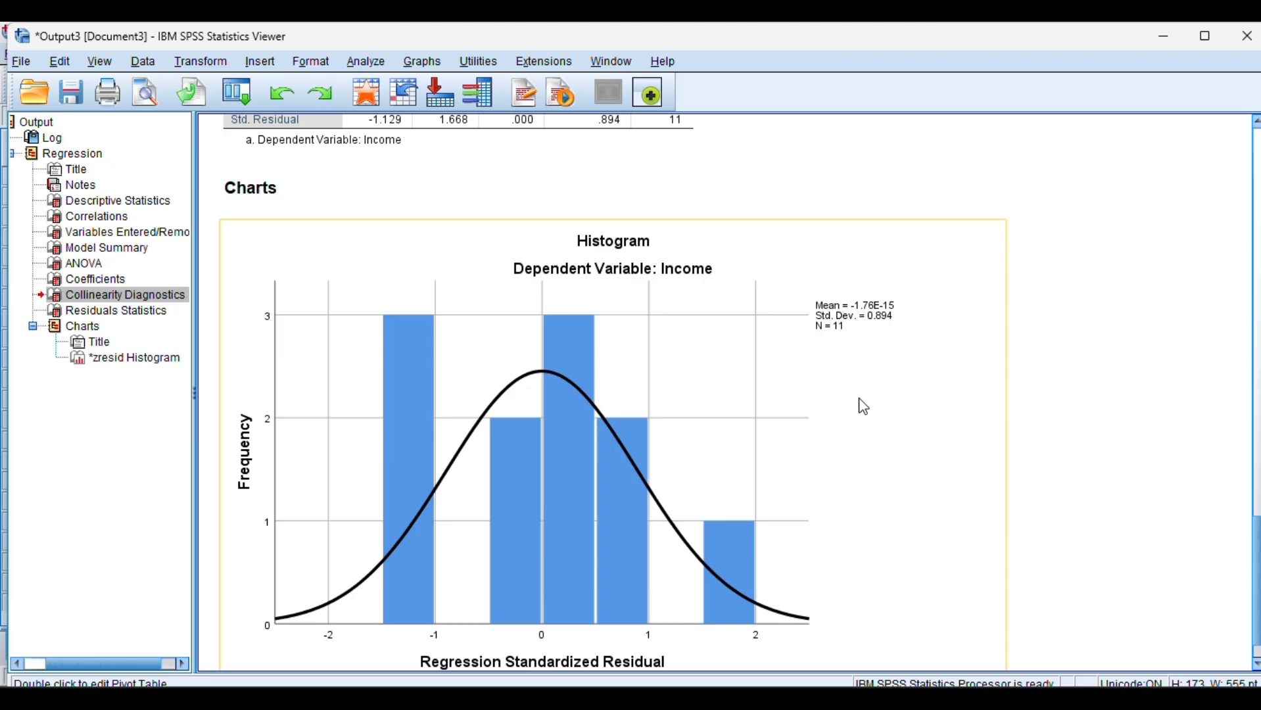
scroll(863, 406, down, 1)
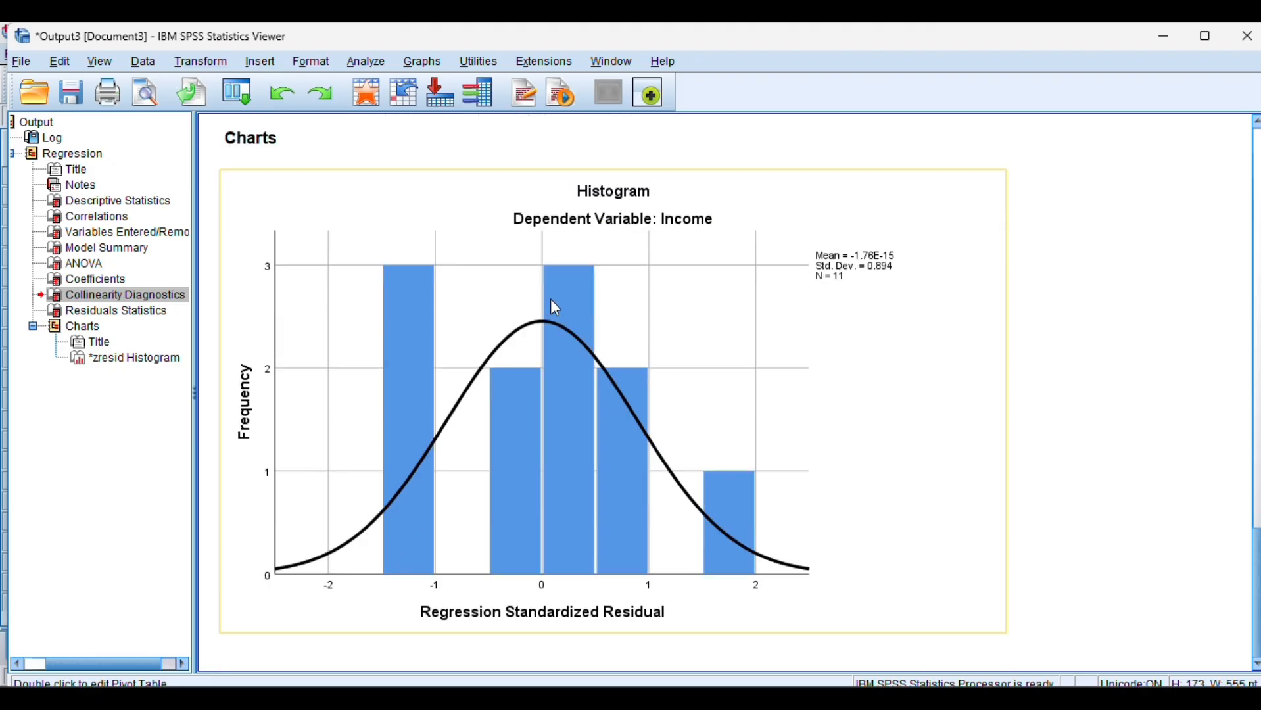